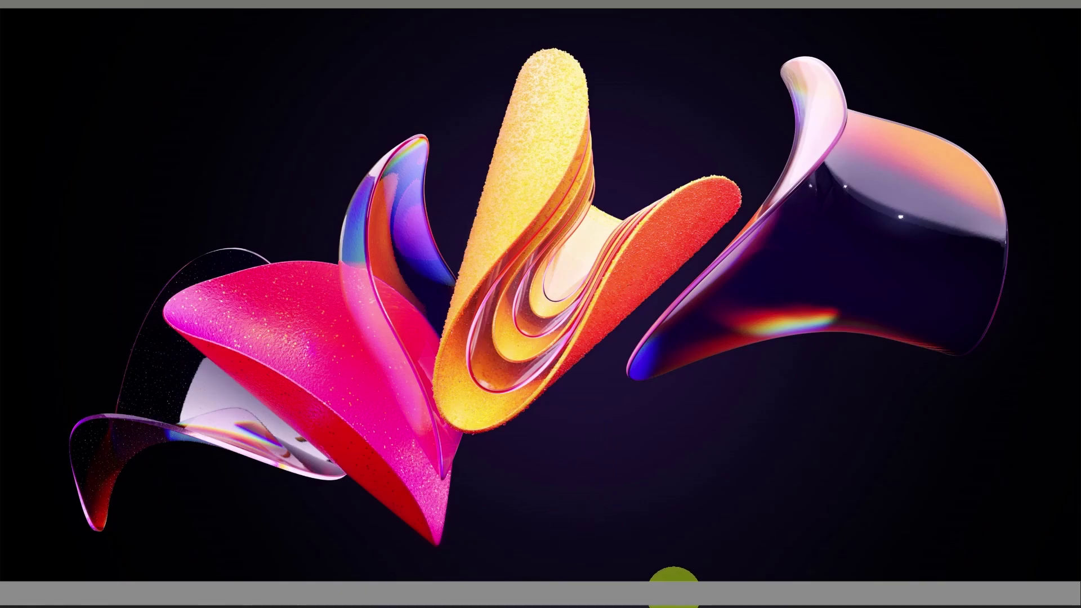
# Step: Bring the Prism window showing the S-1 IFNG box plot to the front
pyautogui.click(662, 575)
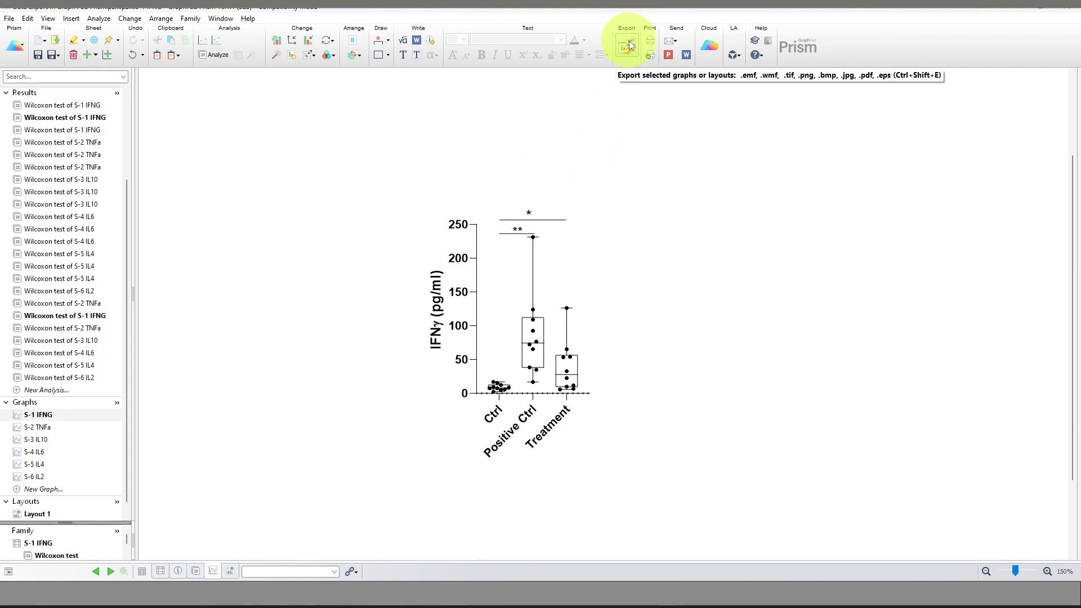
# Step: Open the Export Graph dialog for the S-1 IFNG graph, leaving the File menu unused
pyautogui.click(9, 19)
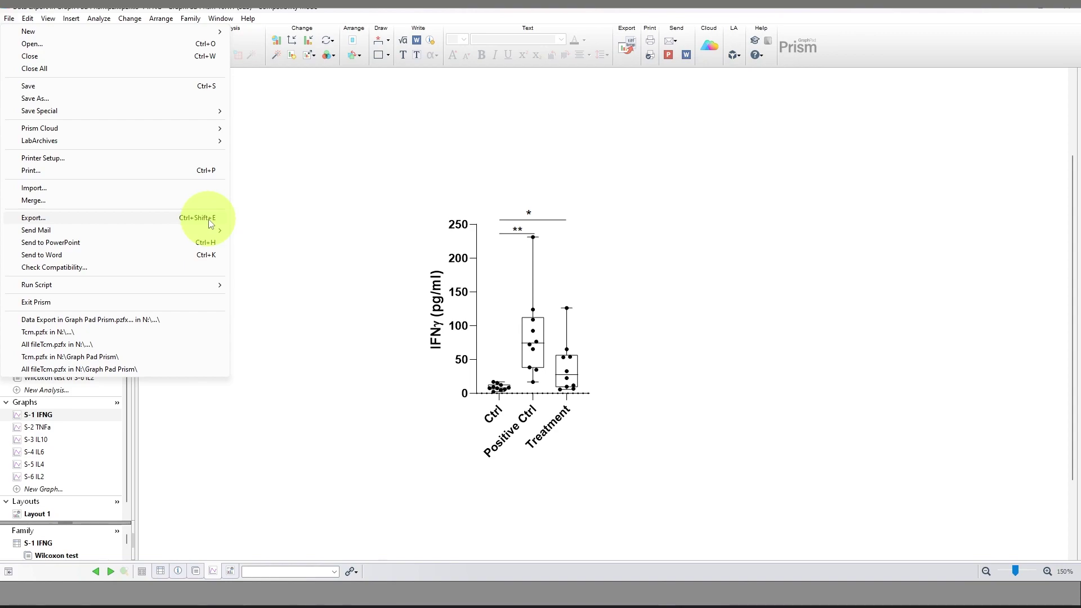
pyautogui.click(647, 135)
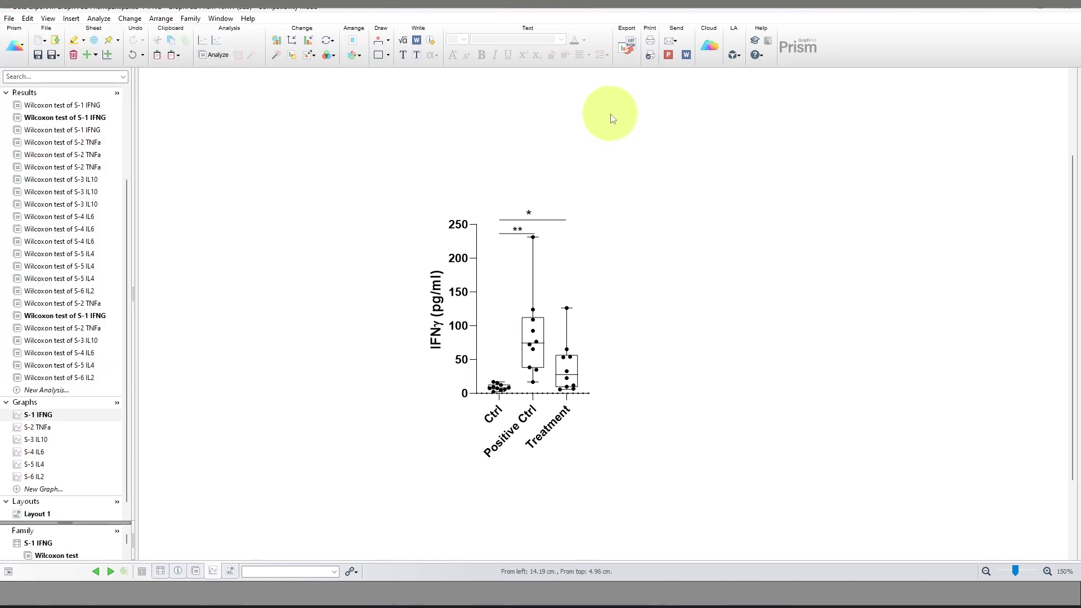
pyautogui.click(631, 47)
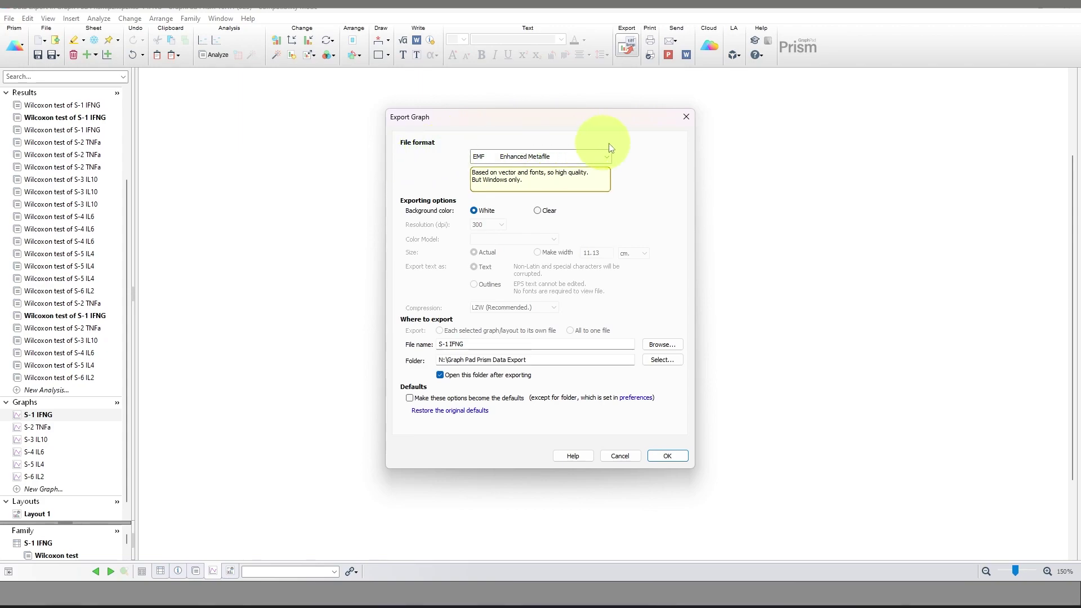
# Step: Choose PDF Portable Document Format as the export file format
pyautogui.click(607, 157)
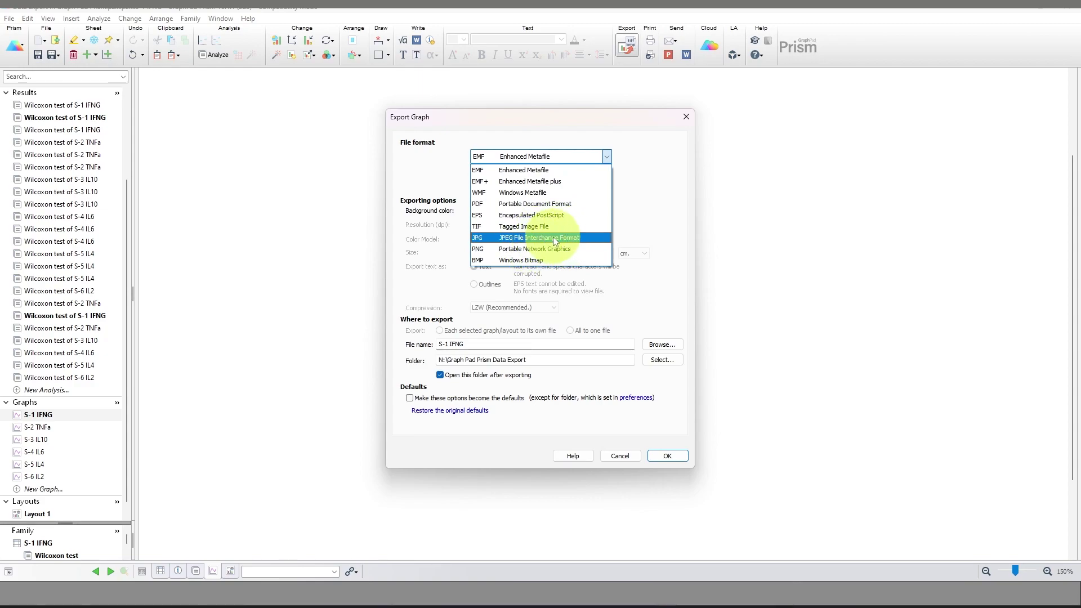
pyautogui.click(524, 204)
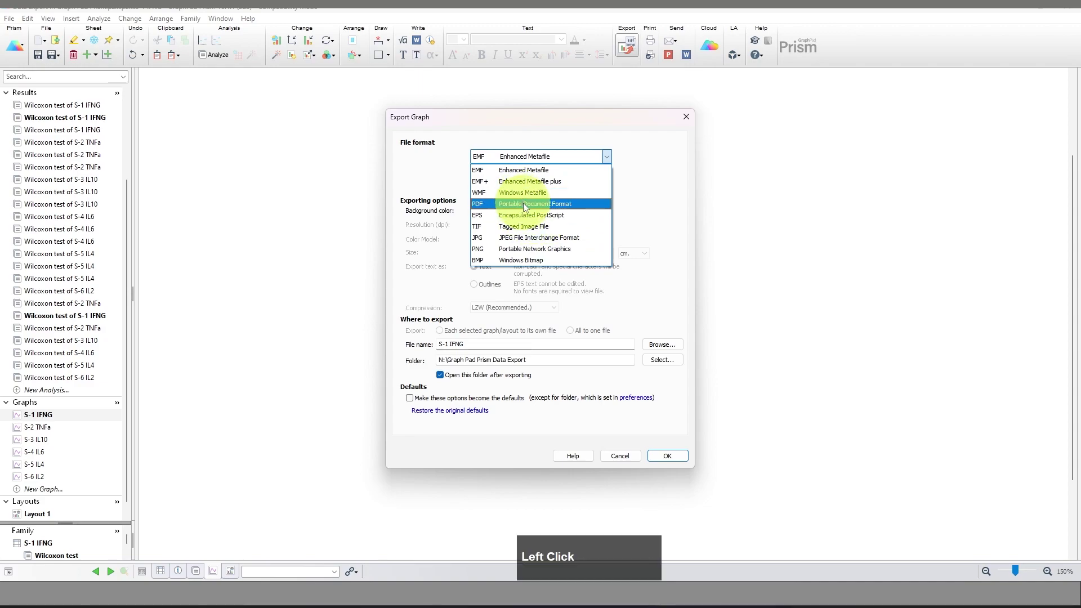
pyautogui.click(524, 205)
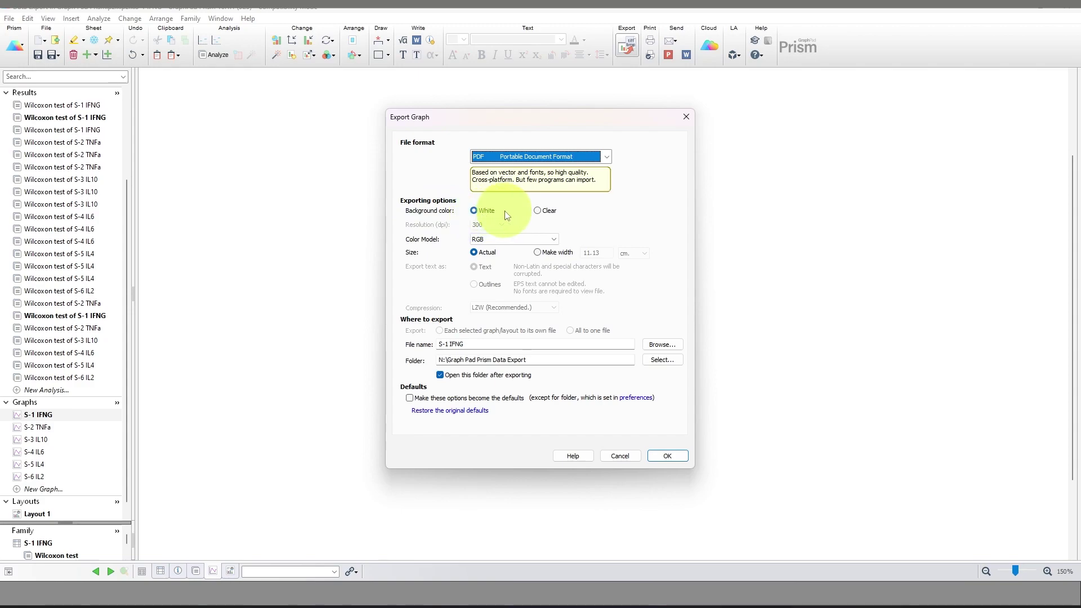
pyautogui.click(540, 212)
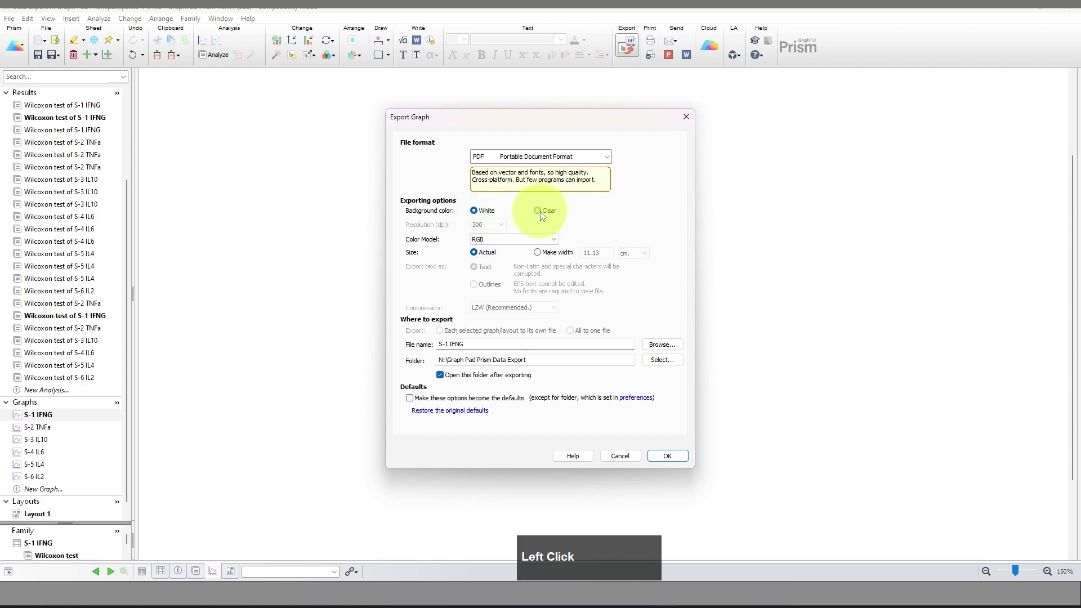
pyautogui.click(473, 211)
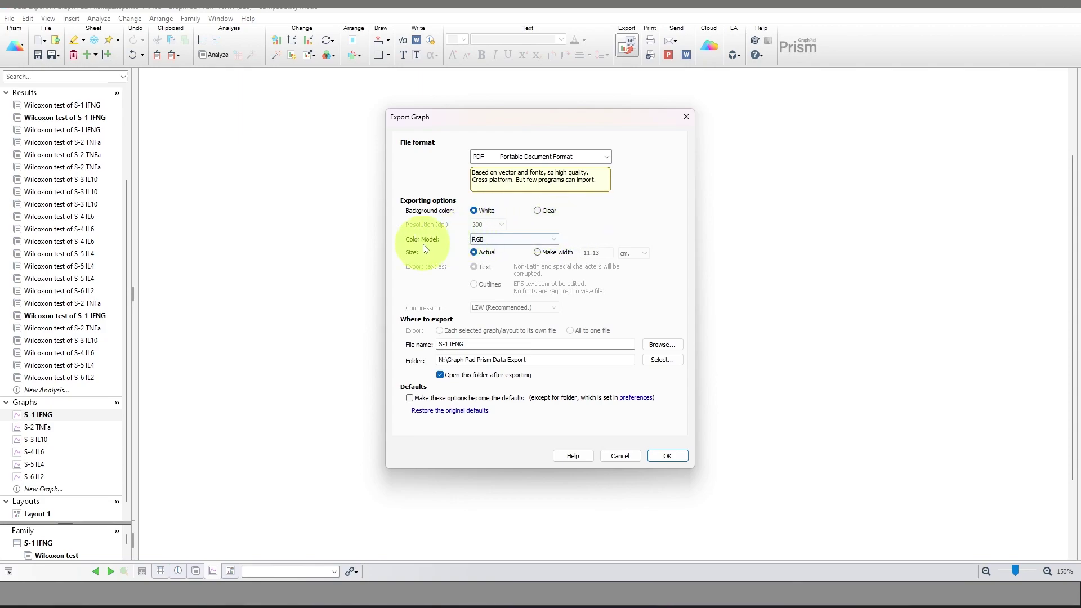
pyautogui.click(553, 240)
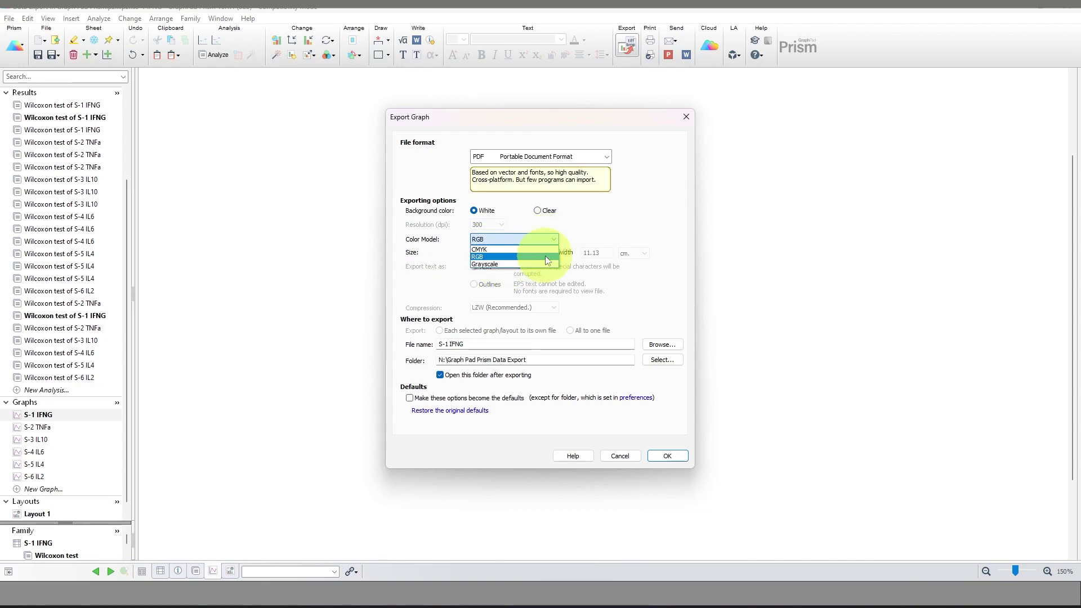
pyautogui.click(499, 265)
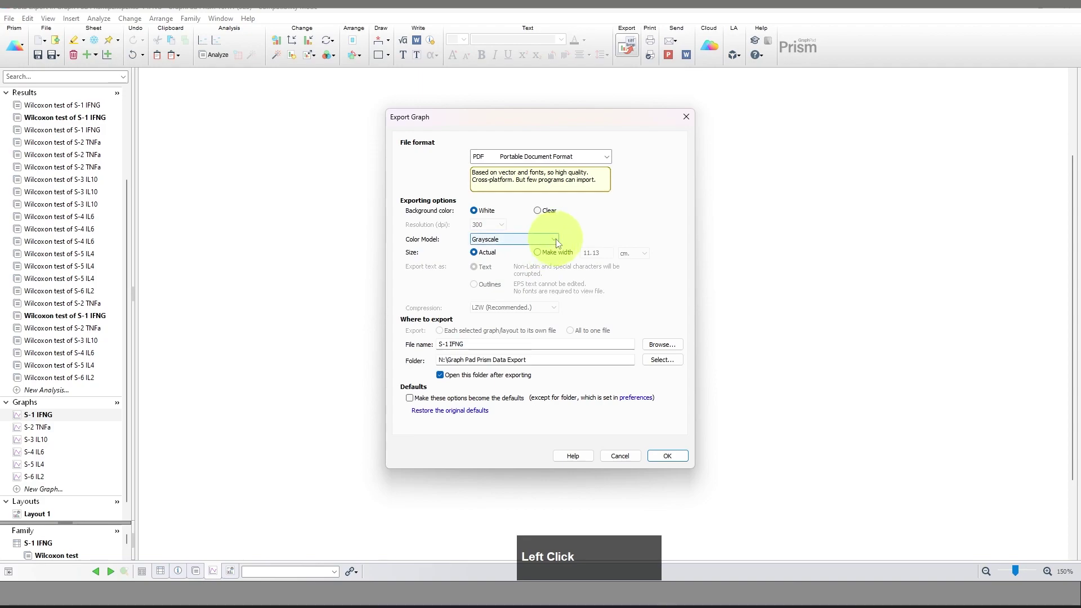
pyautogui.click(557, 242)
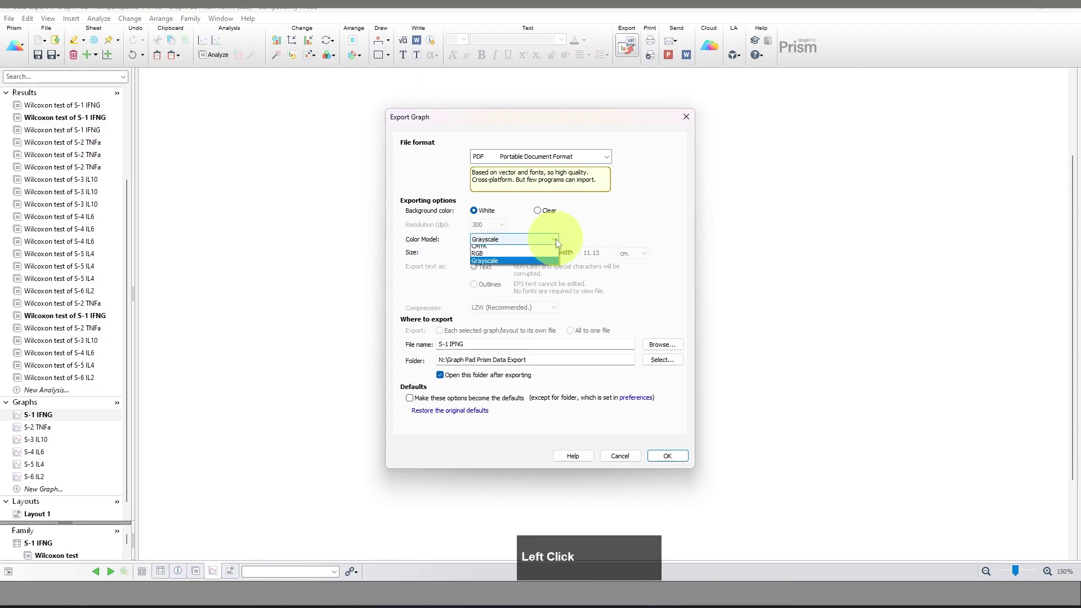
pyautogui.click(494, 257)
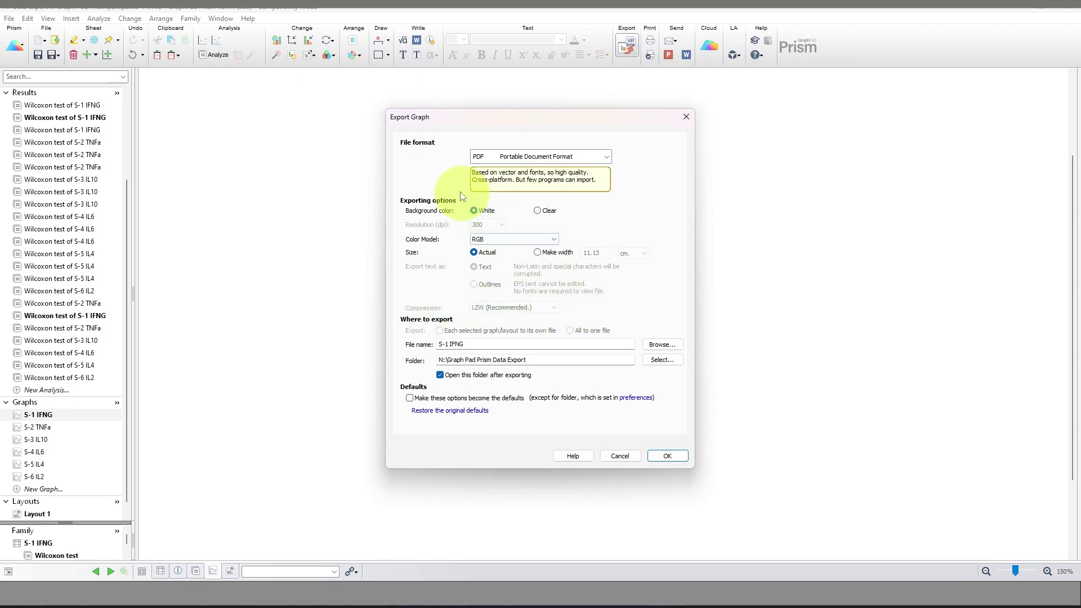
# Step: Prefix the file name with 'Export 1', confirm the Graph Pad Prism Data Export folder, and export
pyautogui.click(441, 344)
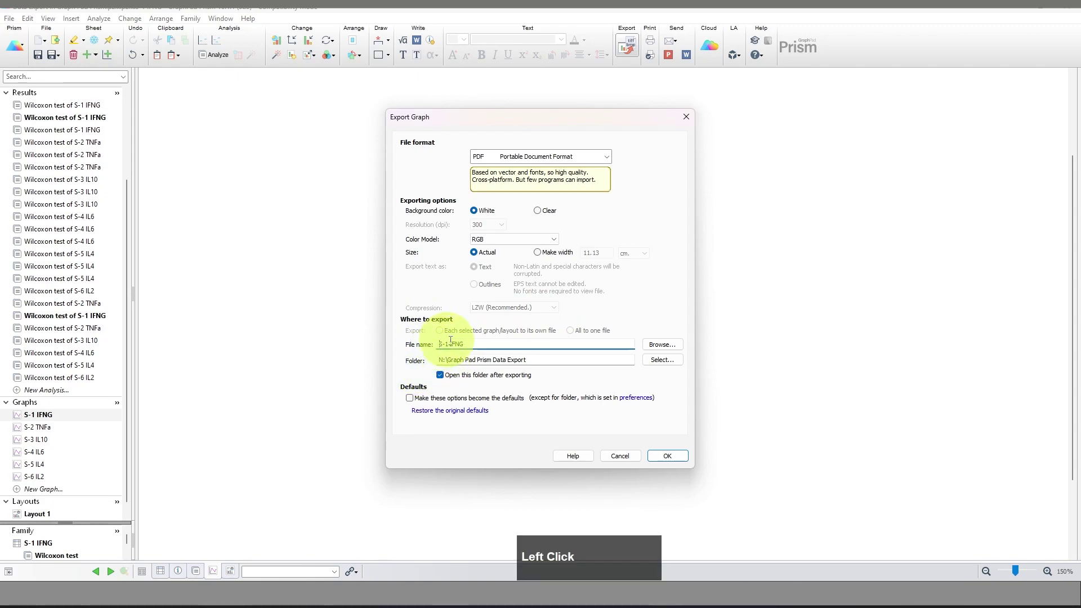
pyautogui.write('Ex')
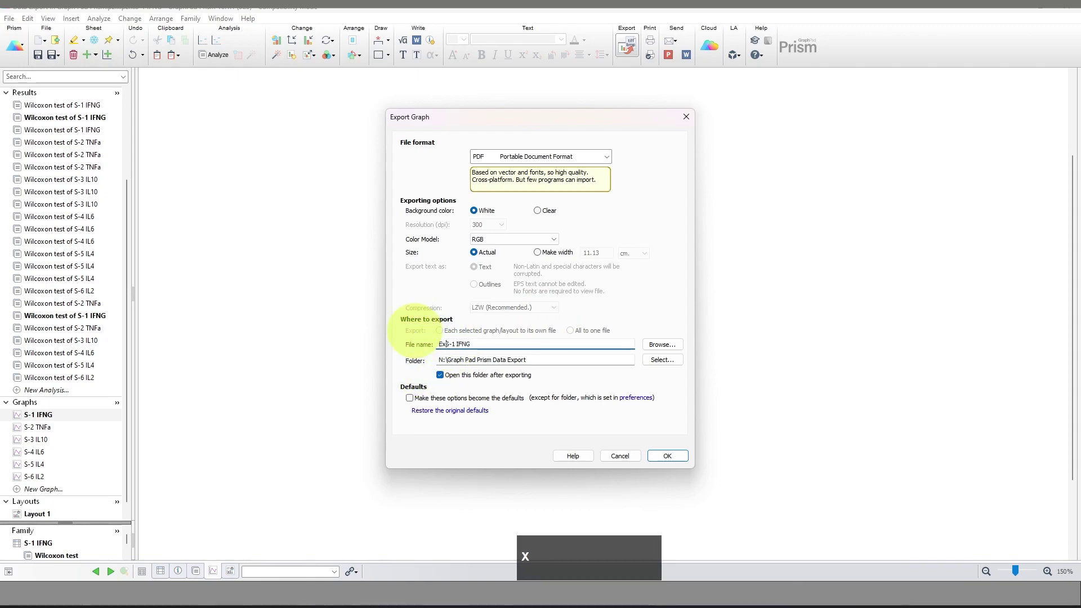
pyautogui.write('port 1')
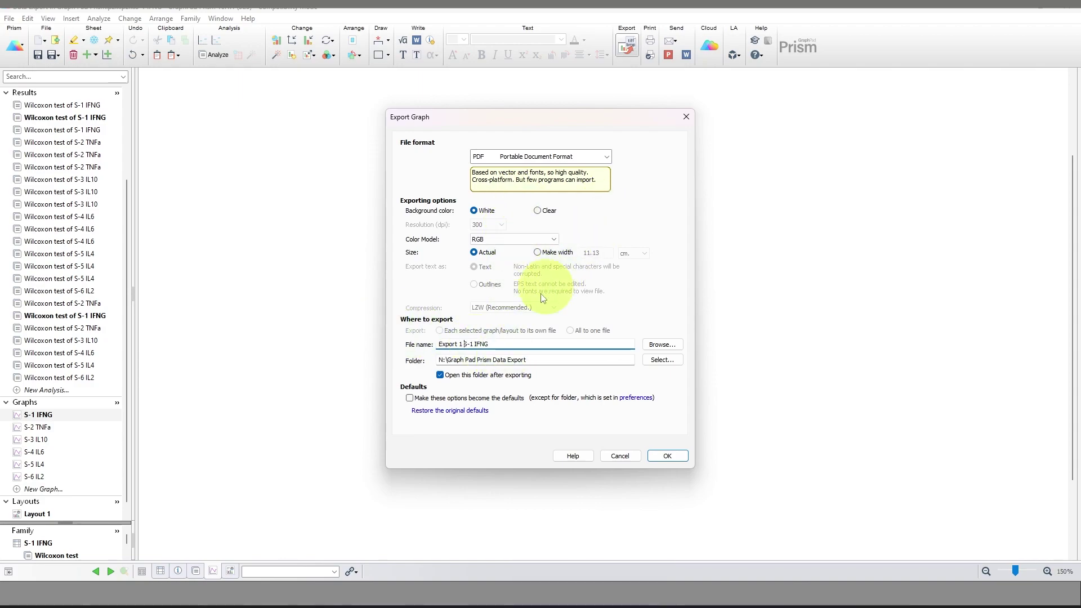
pyautogui.click(662, 360)
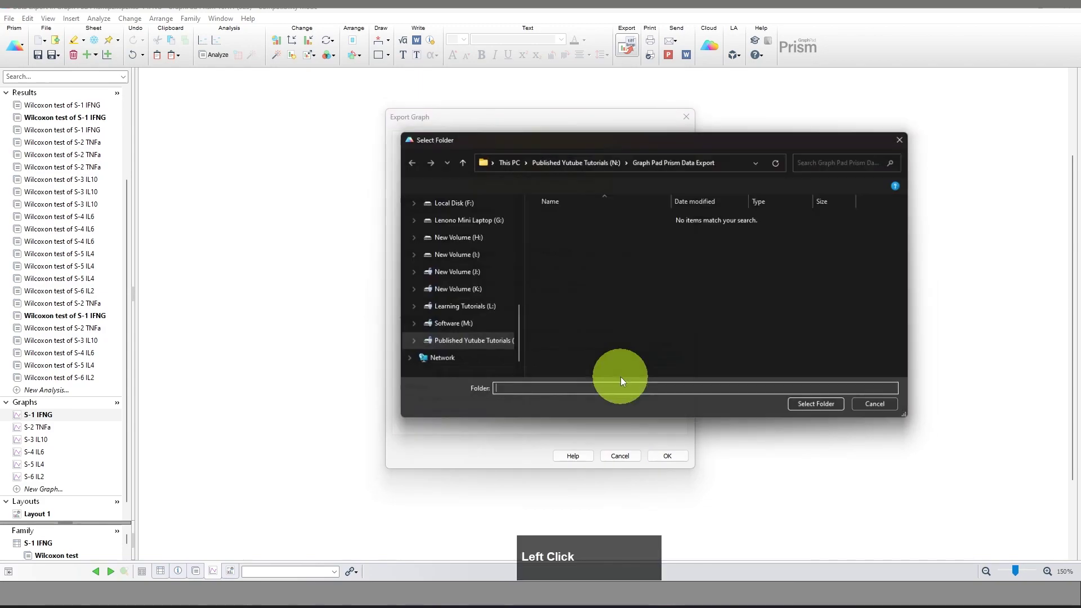
pyautogui.click(816, 403)
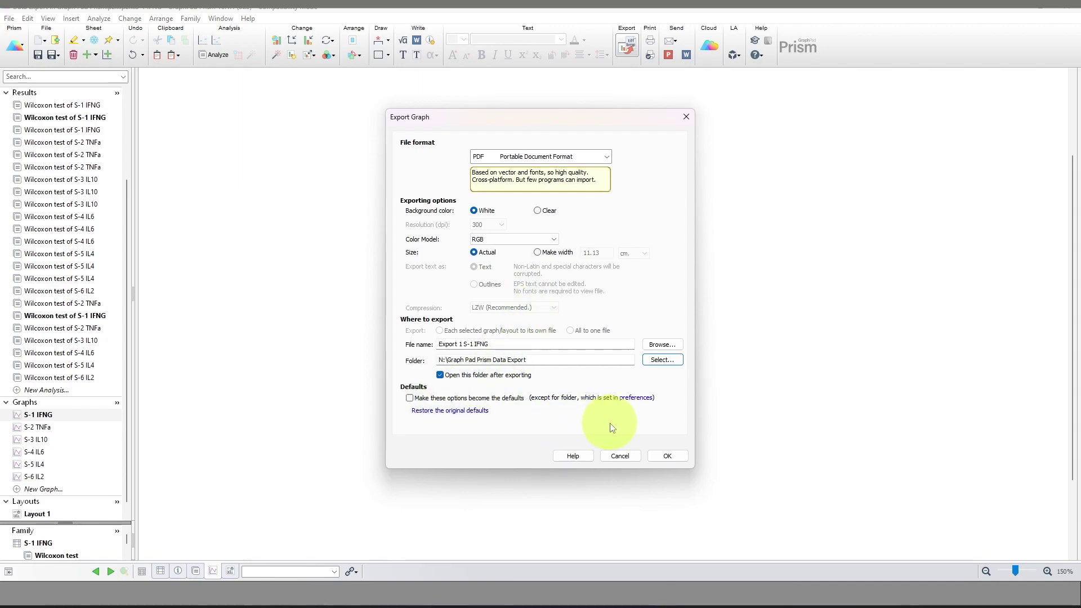
pyautogui.click(667, 456)
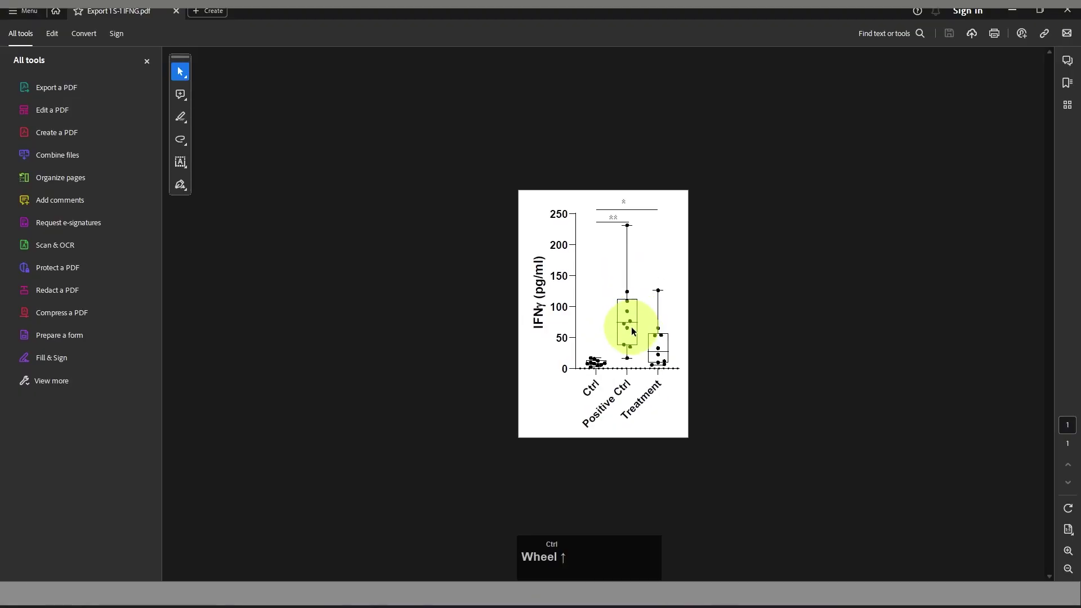
pyautogui.keyDown('ctrl'); pyautogui.scroll(2, 633, 332); pyautogui.keyUp('ctrl')
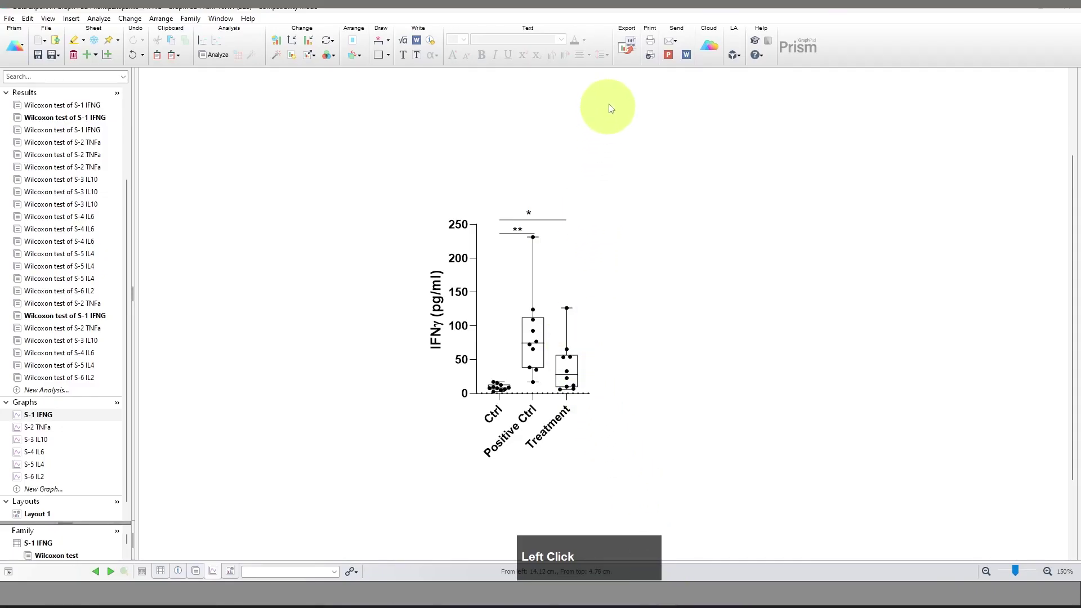
# Step: Export the graph as EPS with editable text, named 'Export 2 S-1 IFNG'
pyautogui.click(627, 49)
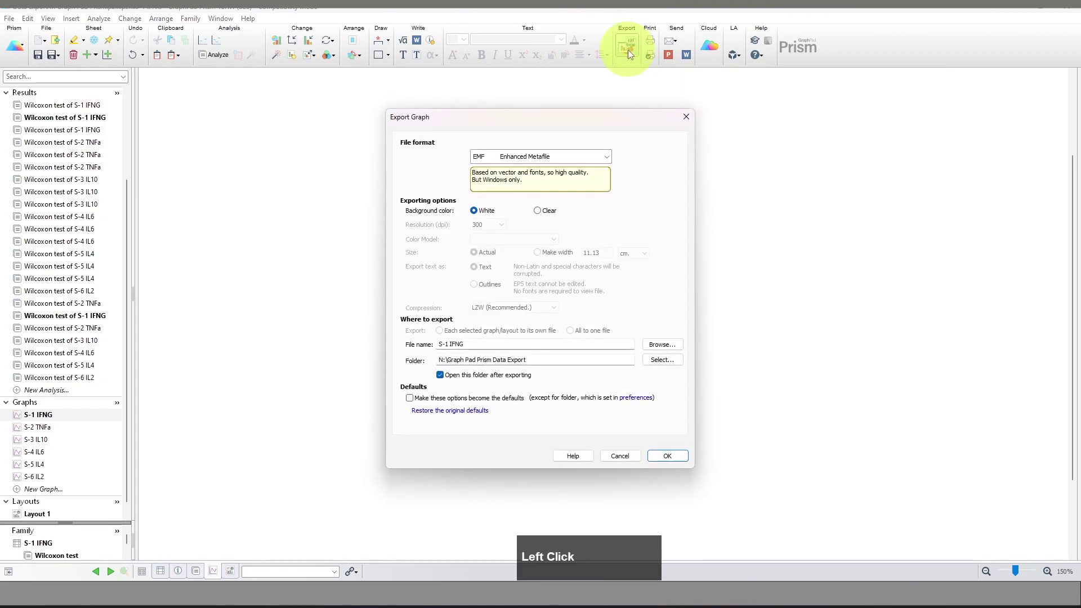
pyautogui.click(605, 157)
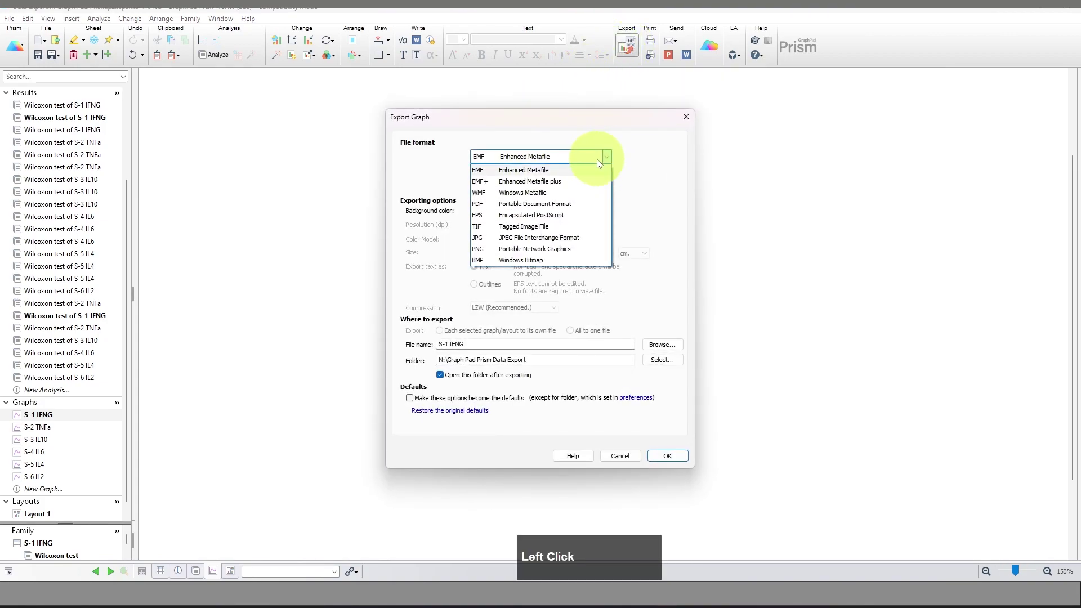
pyautogui.click(524, 216)
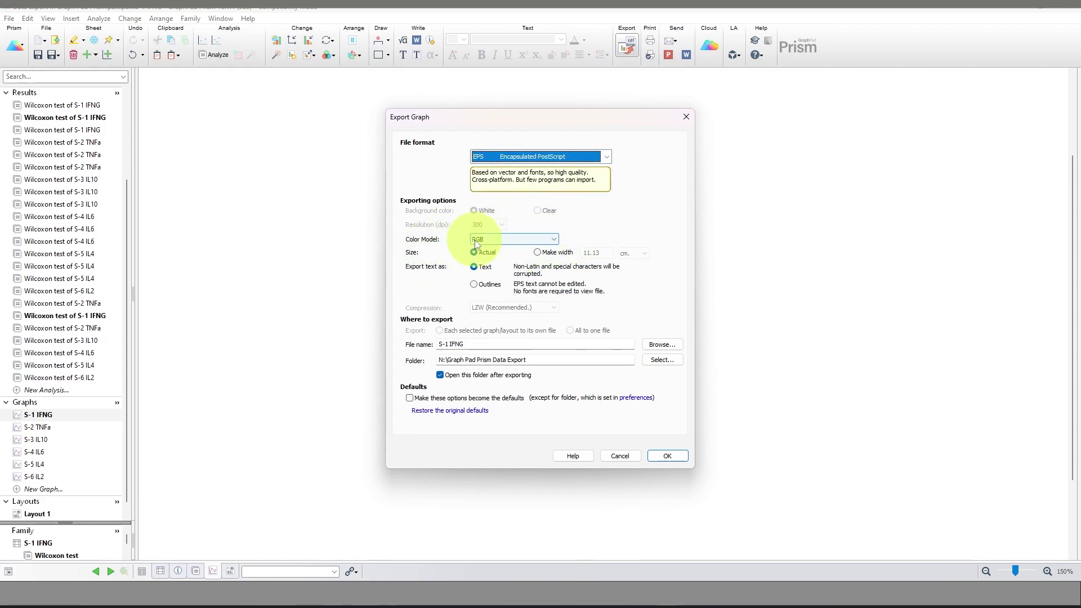
pyautogui.click(473, 267)
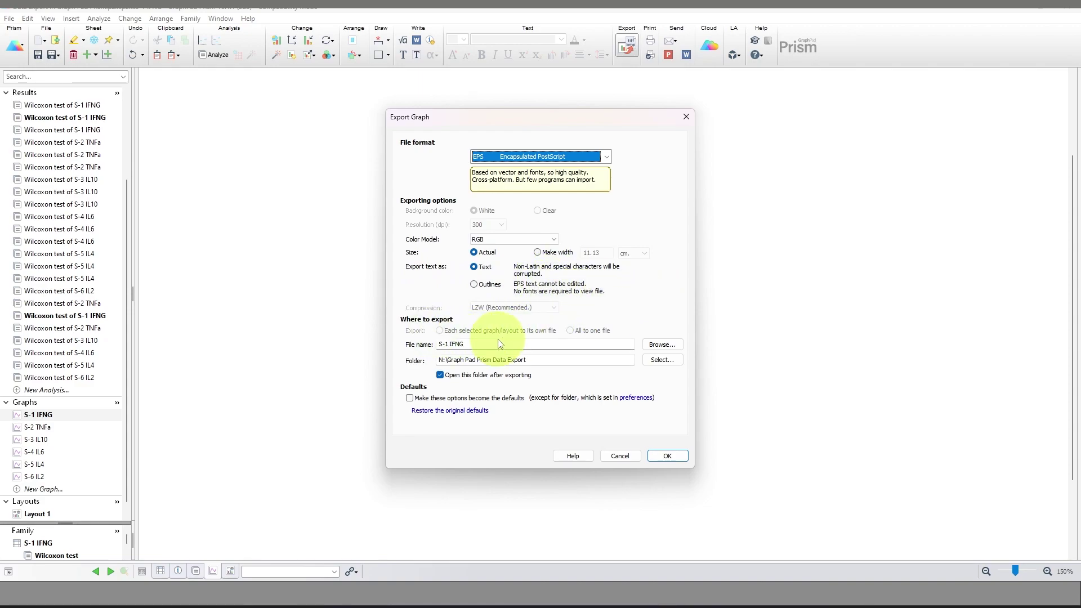
pyautogui.click(444, 345)
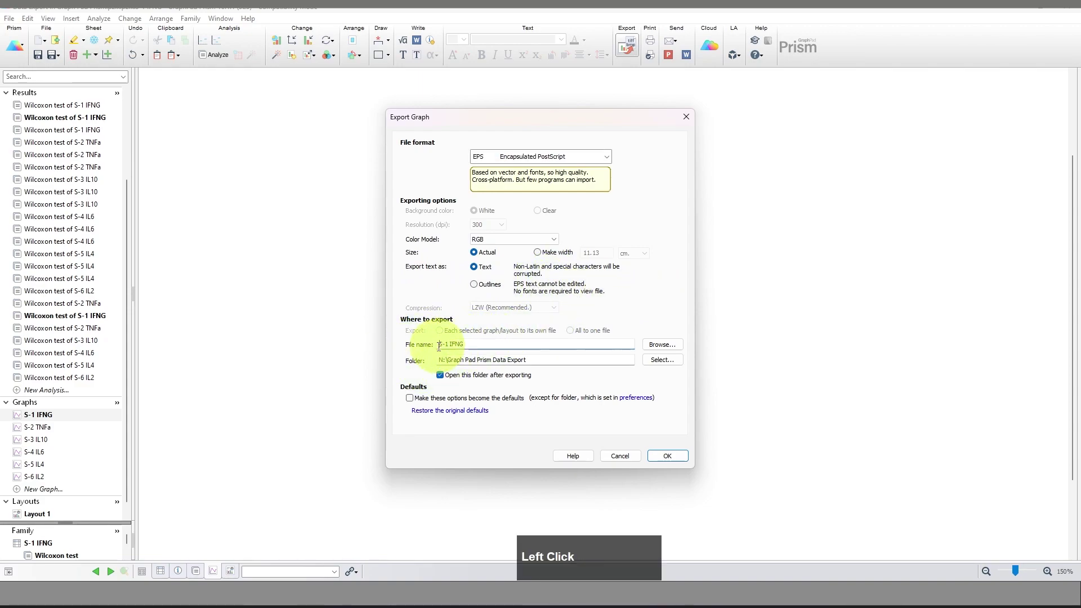
pyautogui.write('Export ')
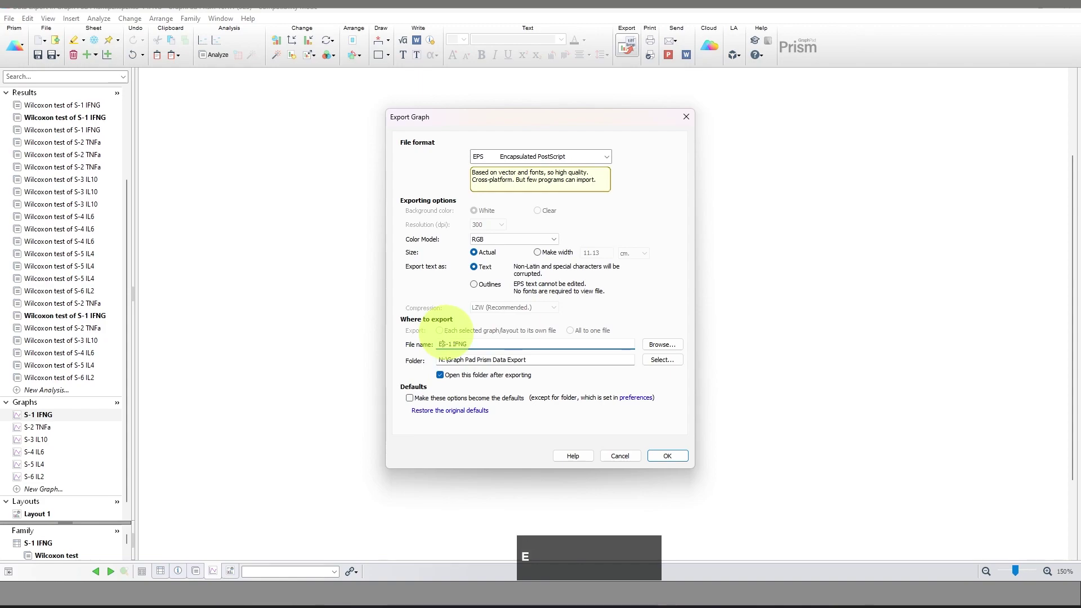
pyautogui.write('2')
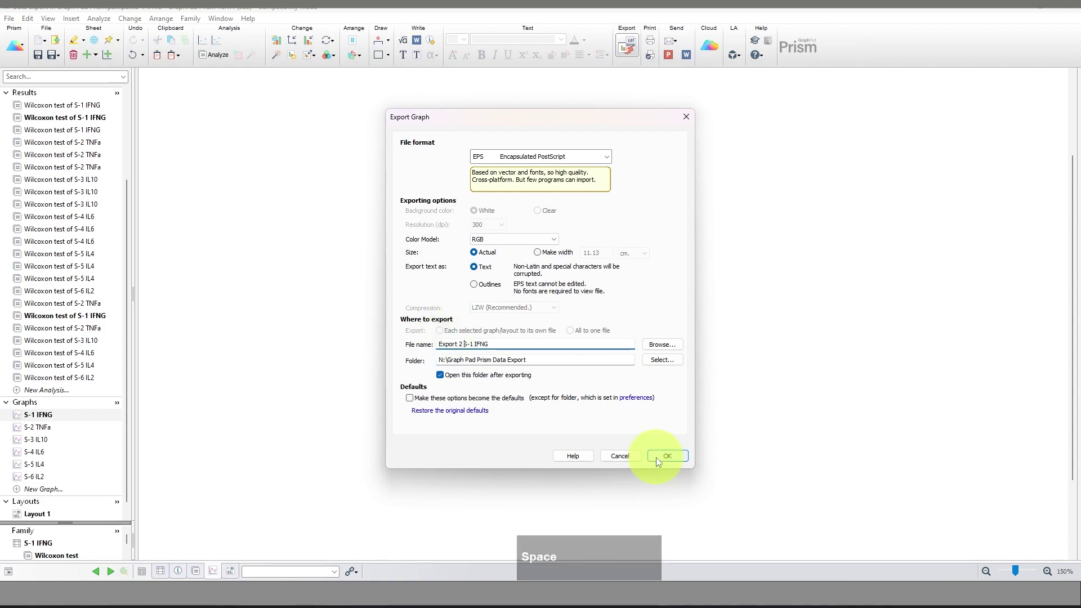
pyautogui.click(657, 457)
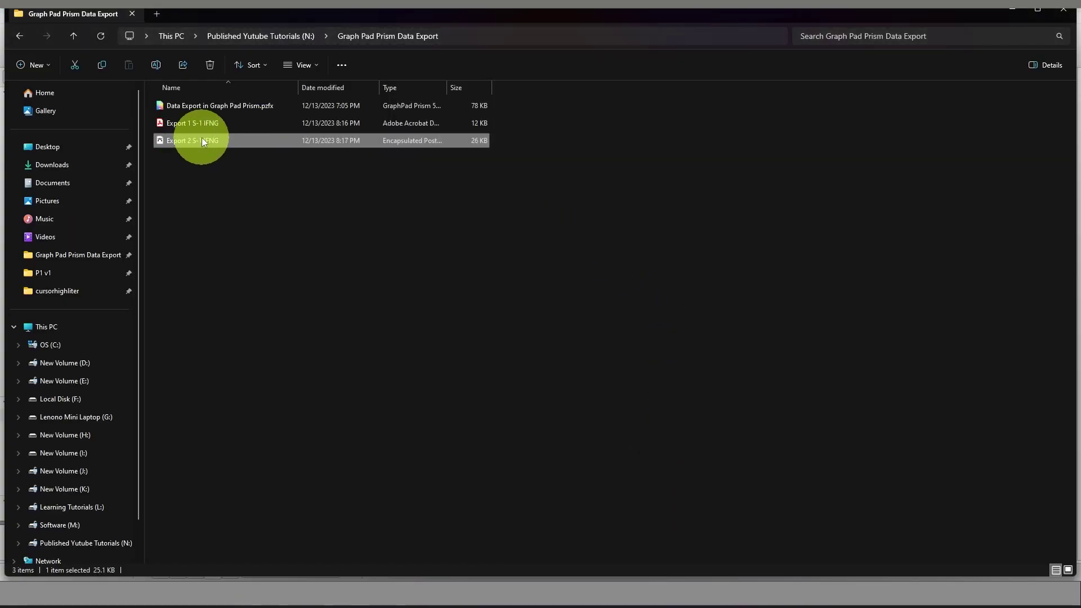
# Step: Open the exported EPS file in its default program, then return to the export folder
pyautogui.rightClick(214, 141)
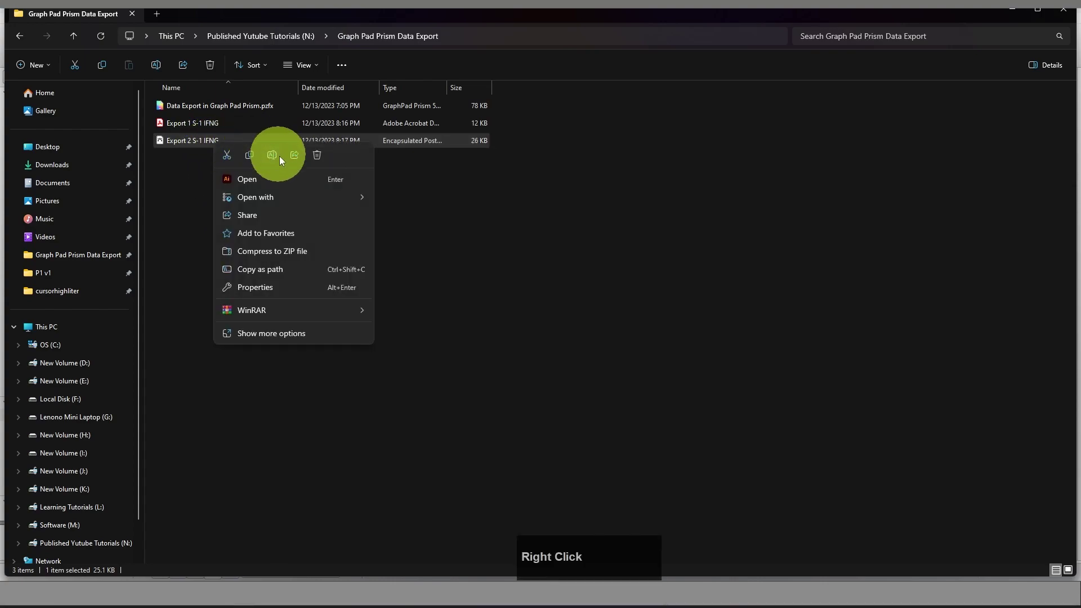
pyautogui.click(283, 184)
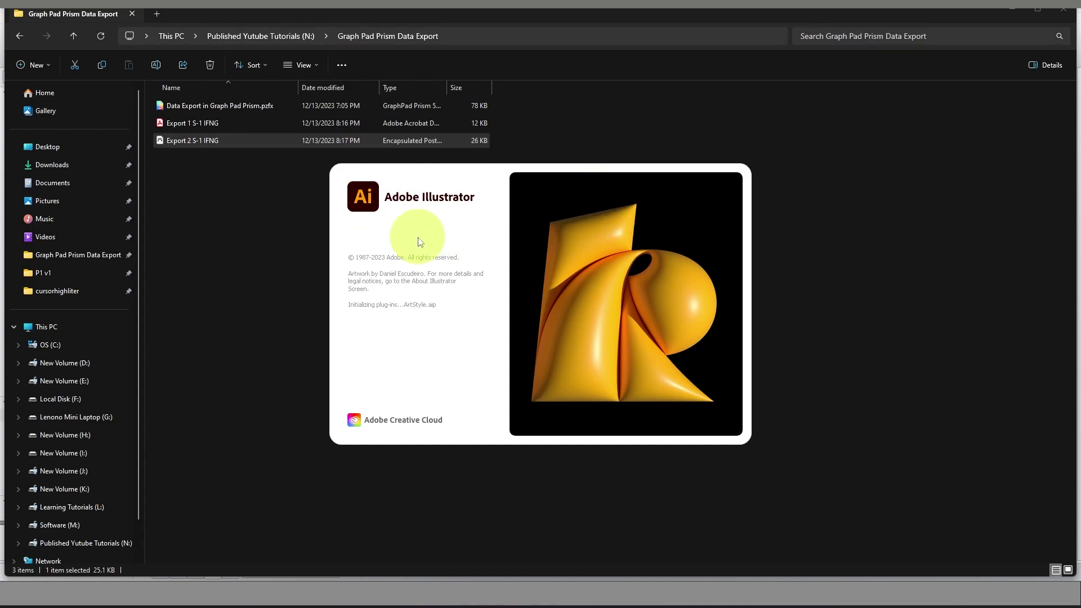
pyautogui.scroll(3, 628, 313)
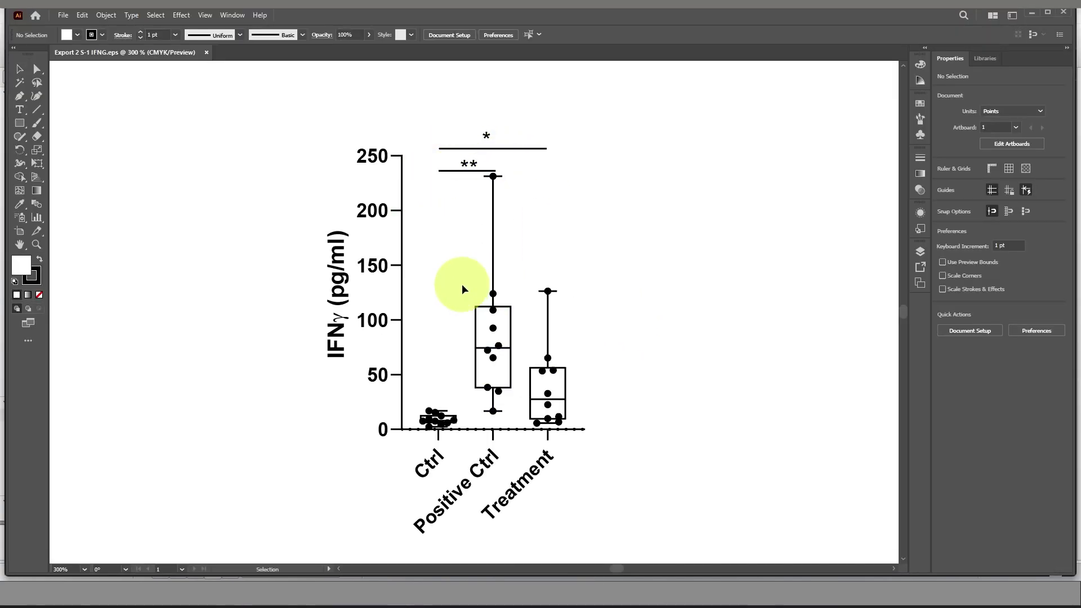
pyautogui.hotkey('alt', 'Tab')
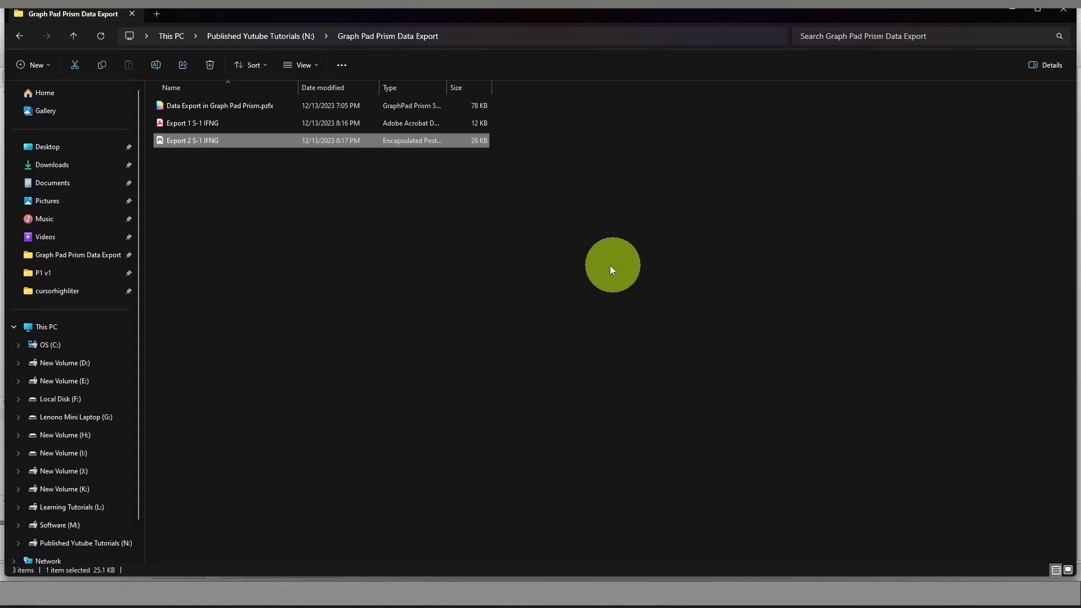
# Step: Export the graph as a TIF at 600 dpi, RGB 24-bit, LZW compression
pyautogui.click(1012, 9)
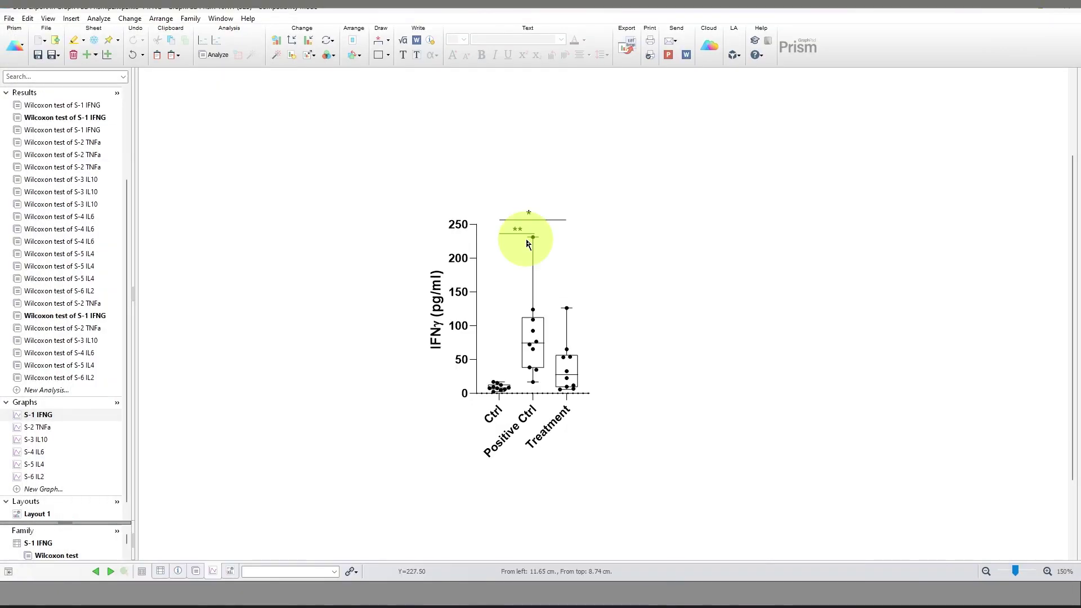
pyautogui.click(629, 43)
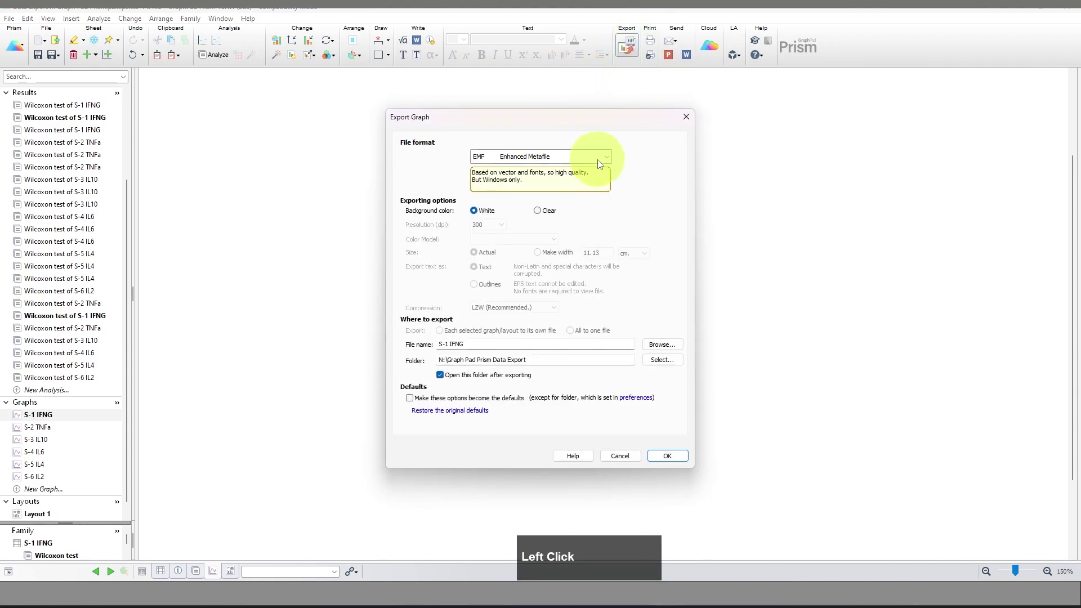
pyautogui.click(607, 160)
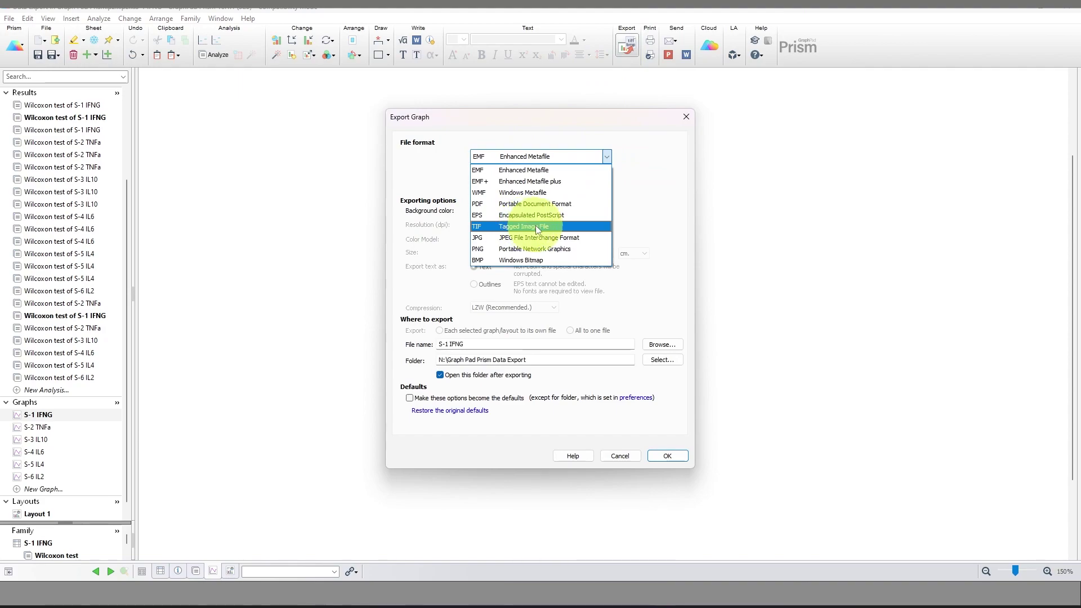
pyautogui.click(517, 223)
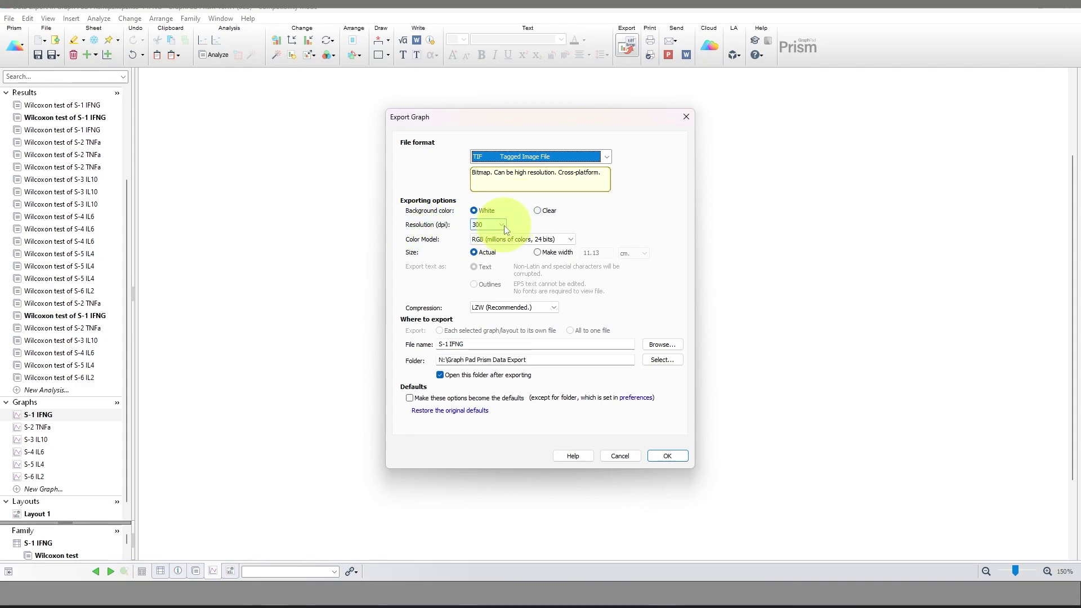
pyautogui.click(501, 225)
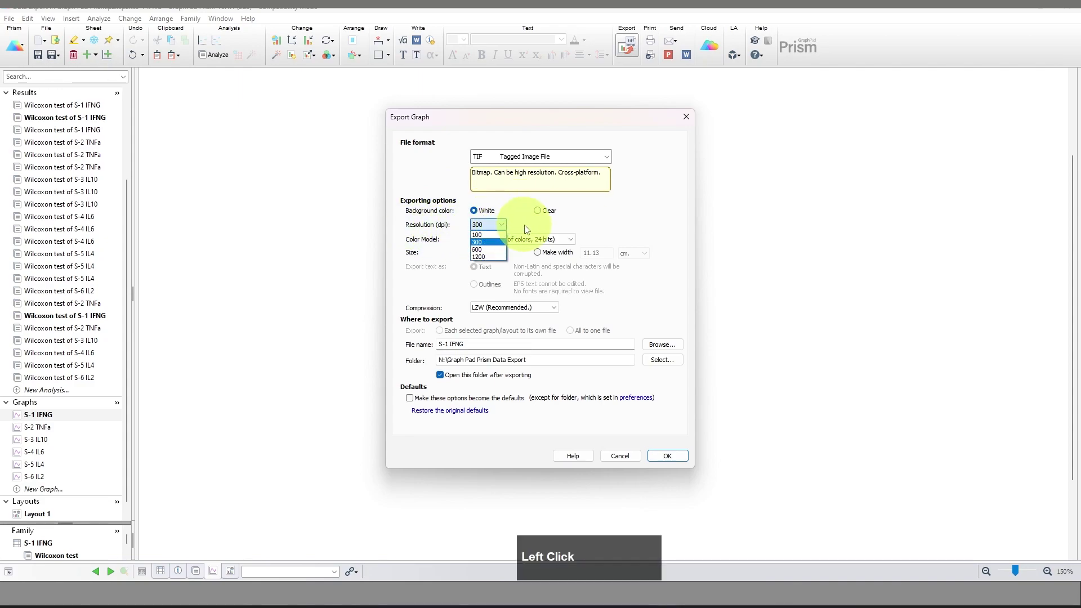
pyautogui.click(489, 251)
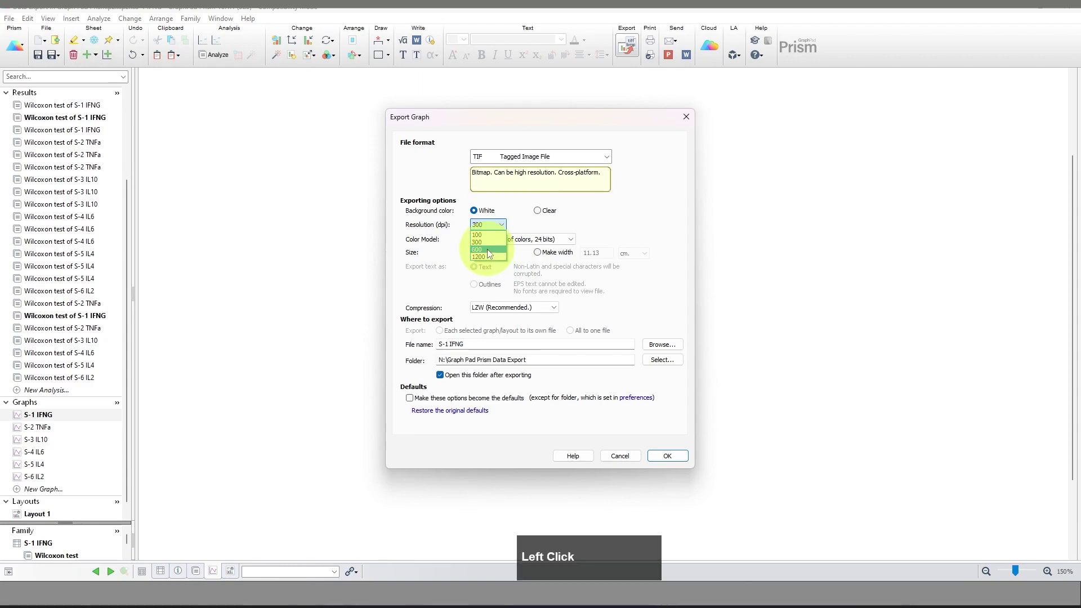
pyautogui.click(571, 239)
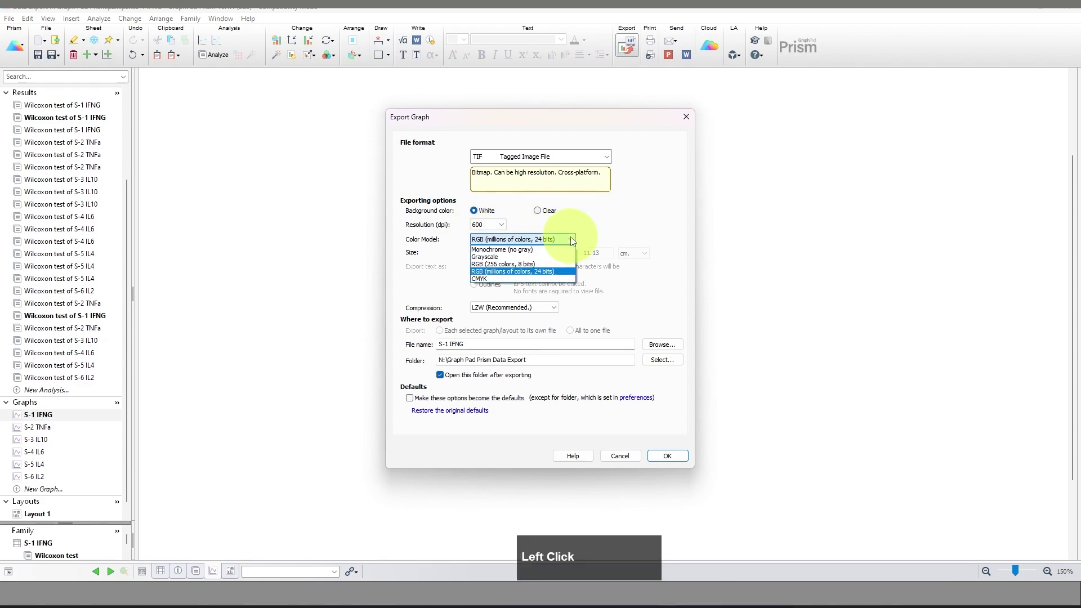
pyautogui.click(562, 273)
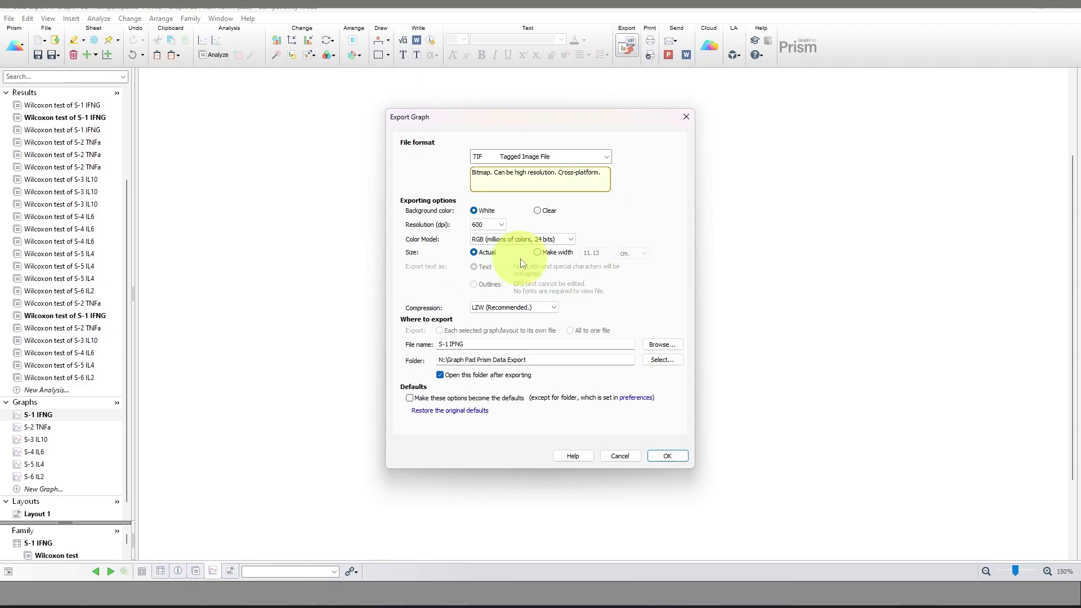
pyautogui.click(553, 308)
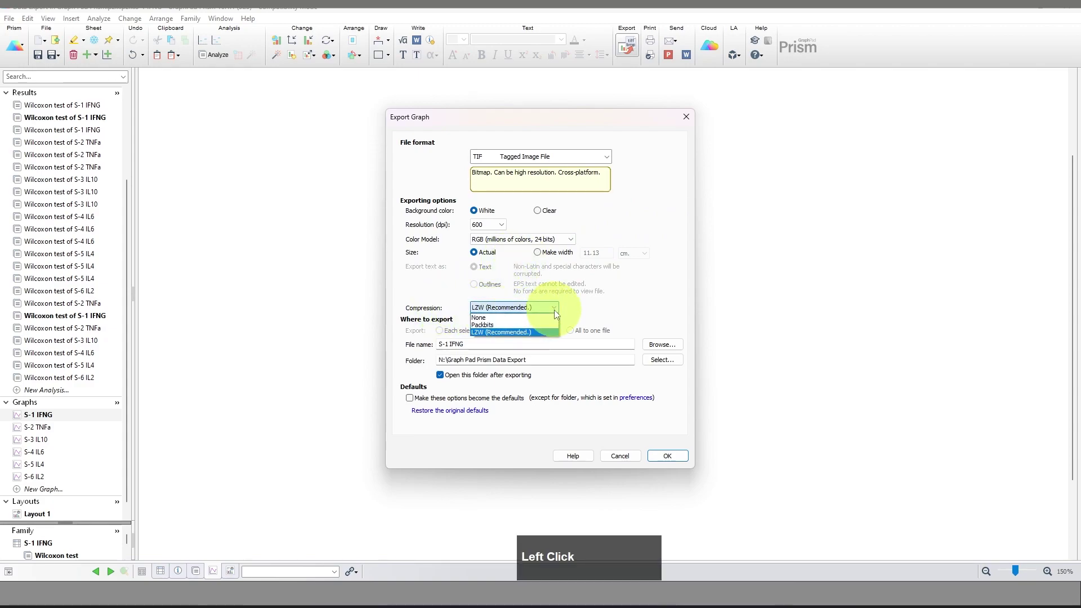
pyautogui.click(606, 311)
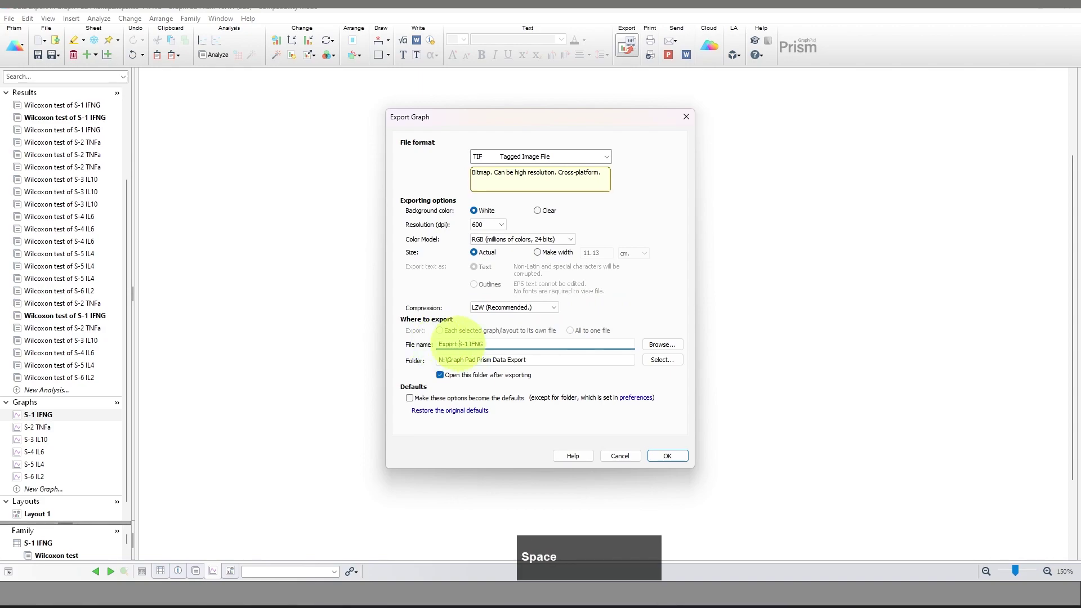
pyautogui.click(666, 456)
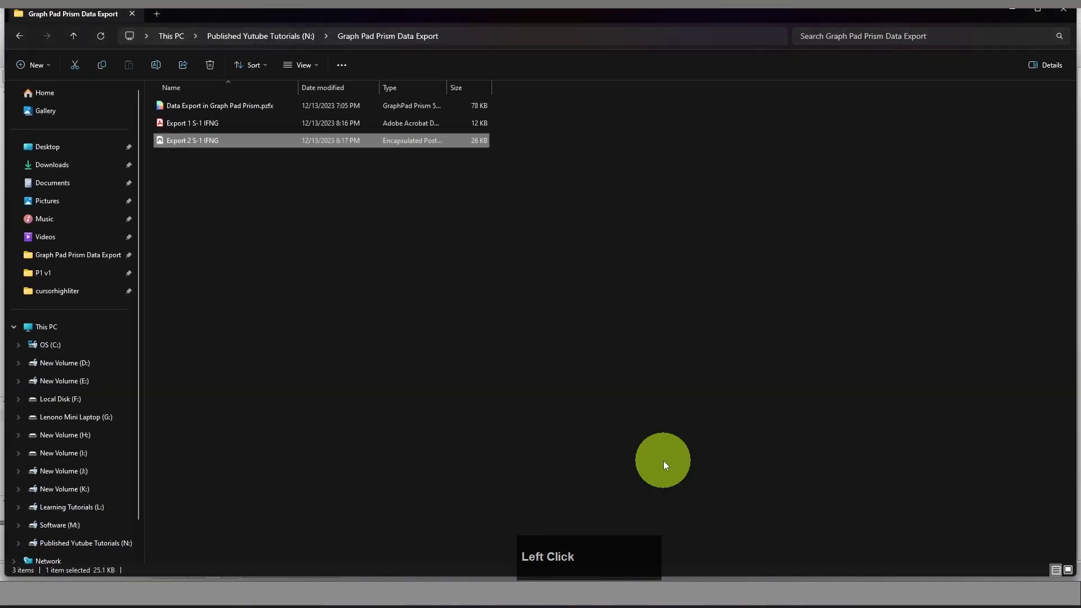
# Step: Preview the exported 'Export 3 S-1 IFNG' TIF, then close it and minimize File Explorer
pyautogui.doubleClick(211, 159)
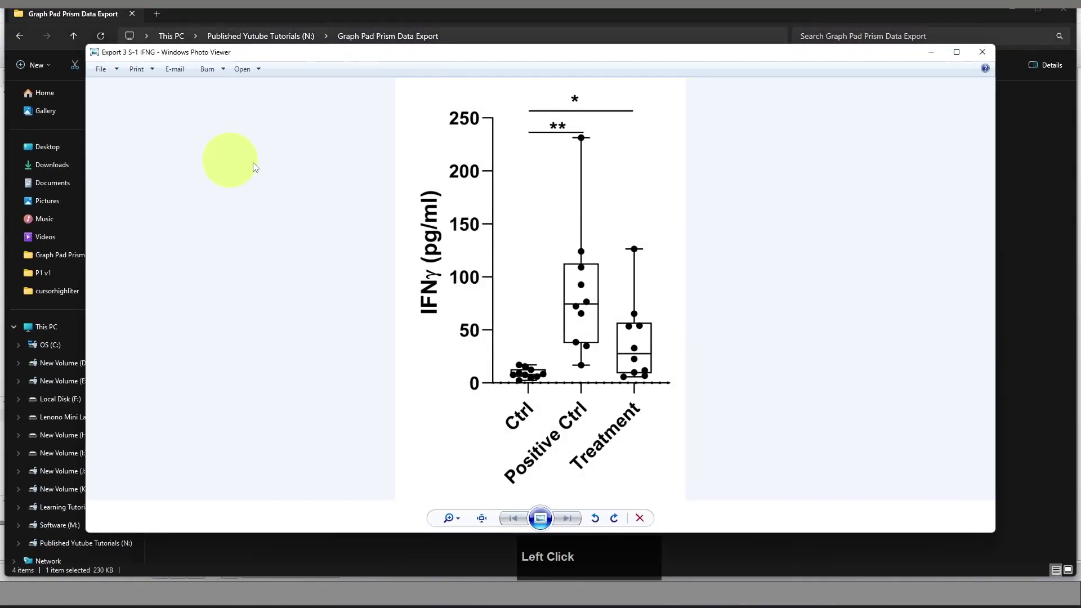
pyautogui.click(983, 52)
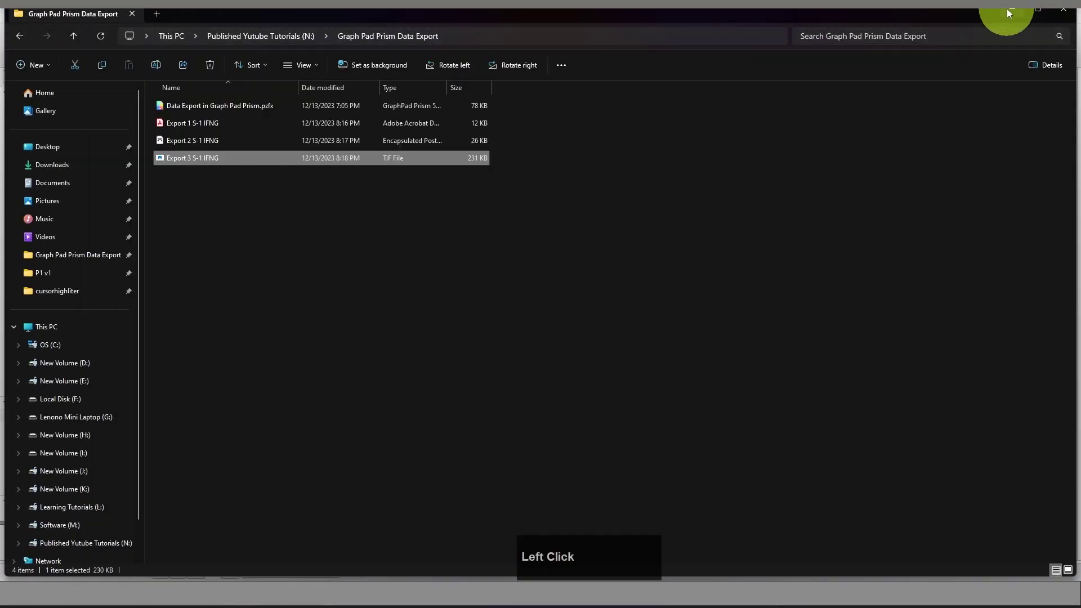
pyautogui.click(1012, 8)
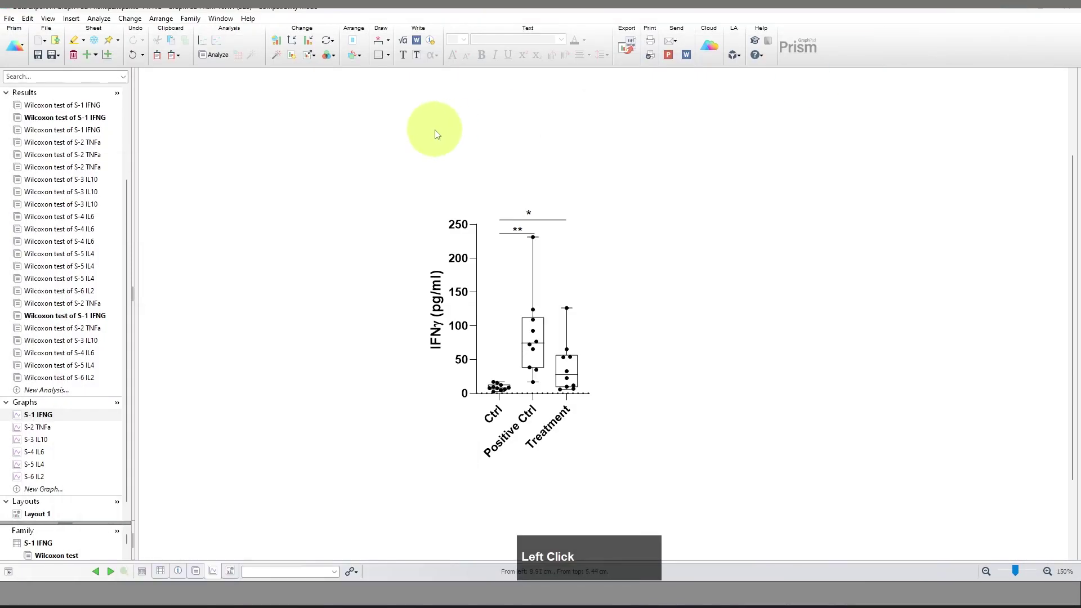
# Step: Export the graph as JPG with the file name prefixed 'Export 4'
pyautogui.click(631, 45)
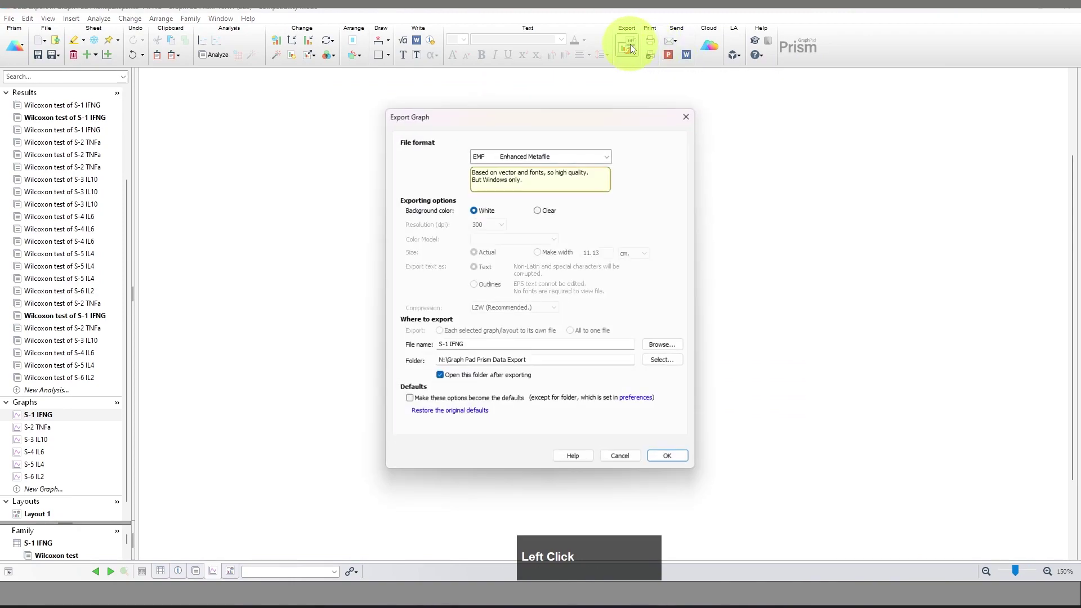
pyautogui.click(606, 157)
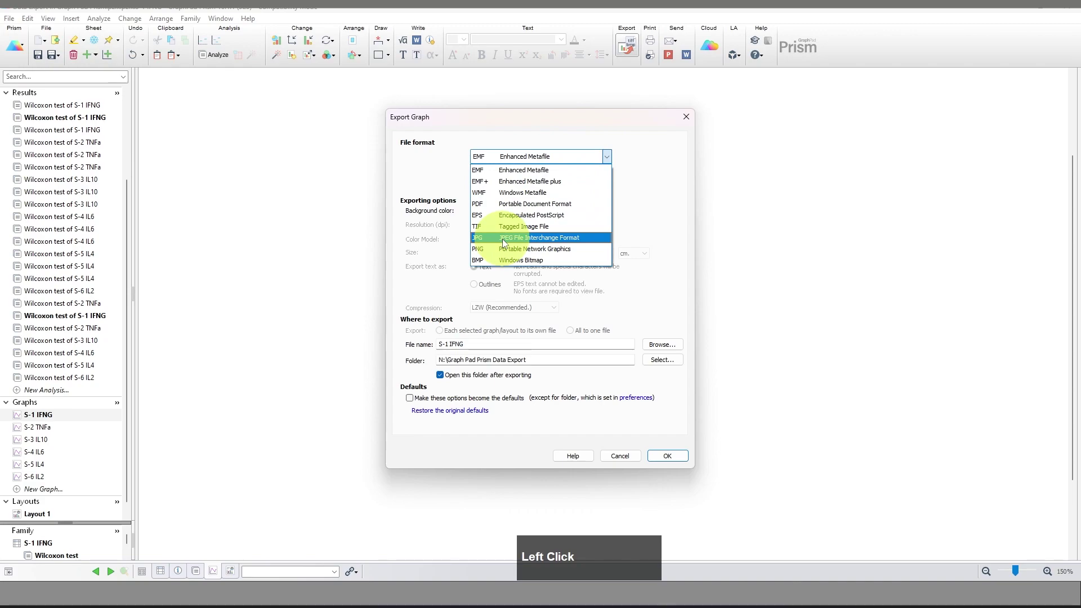
pyautogui.click(504, 239)
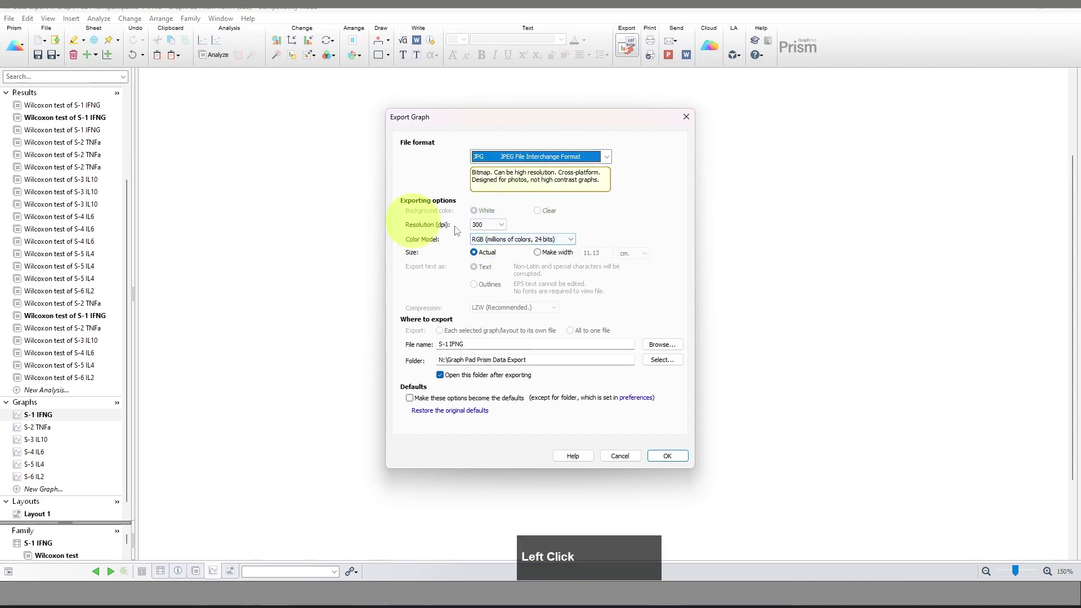
pyautogui.click(448, 345)
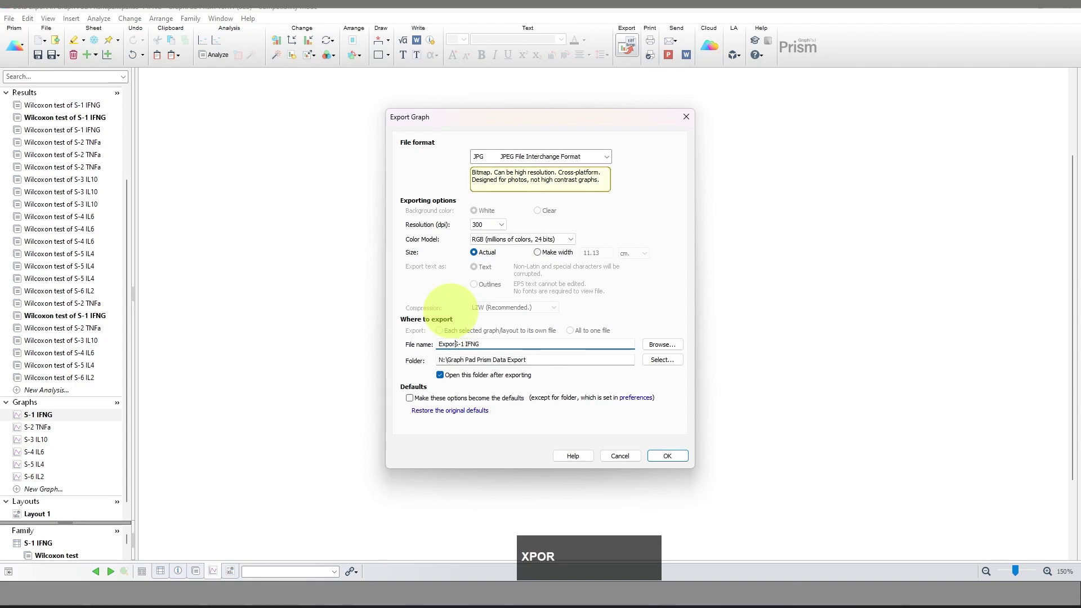
pyautogui.write('Export 4')
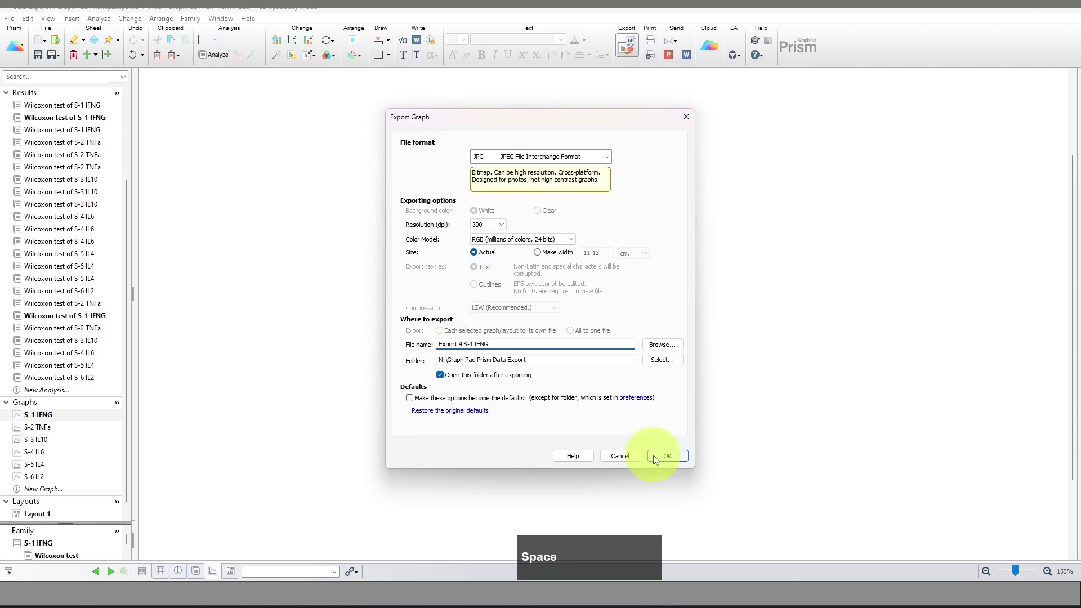
pyautogui.click(654, 455)
pyautogui.click(199, 176)
# Step: Check the exported JPG, then close the viewer and minimize File Explorer
pyautogui.doubleClick(201, 176)
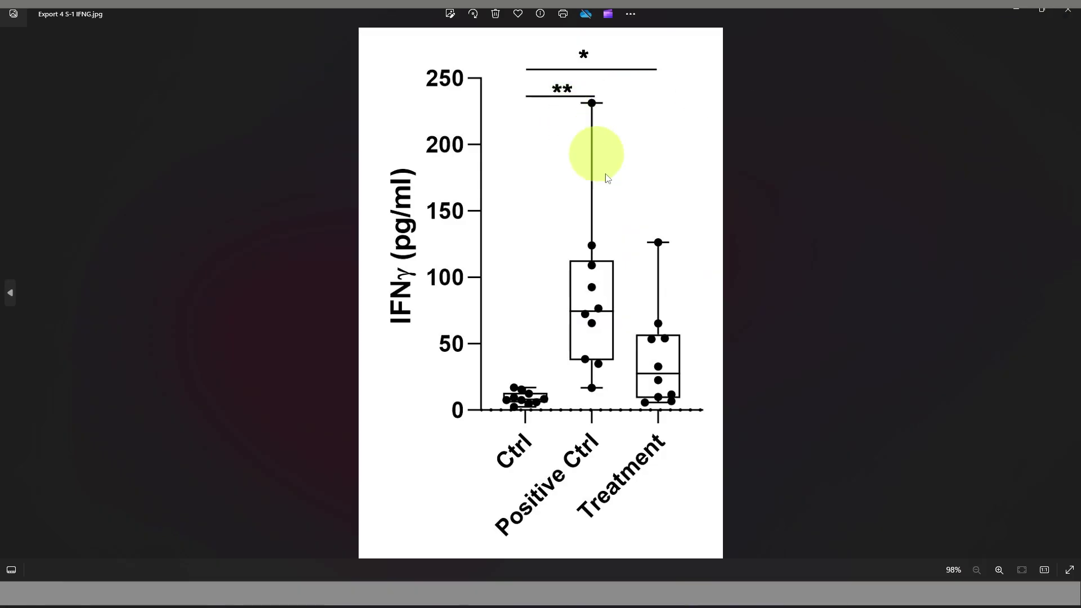
pyautogui.click(1073, 13)
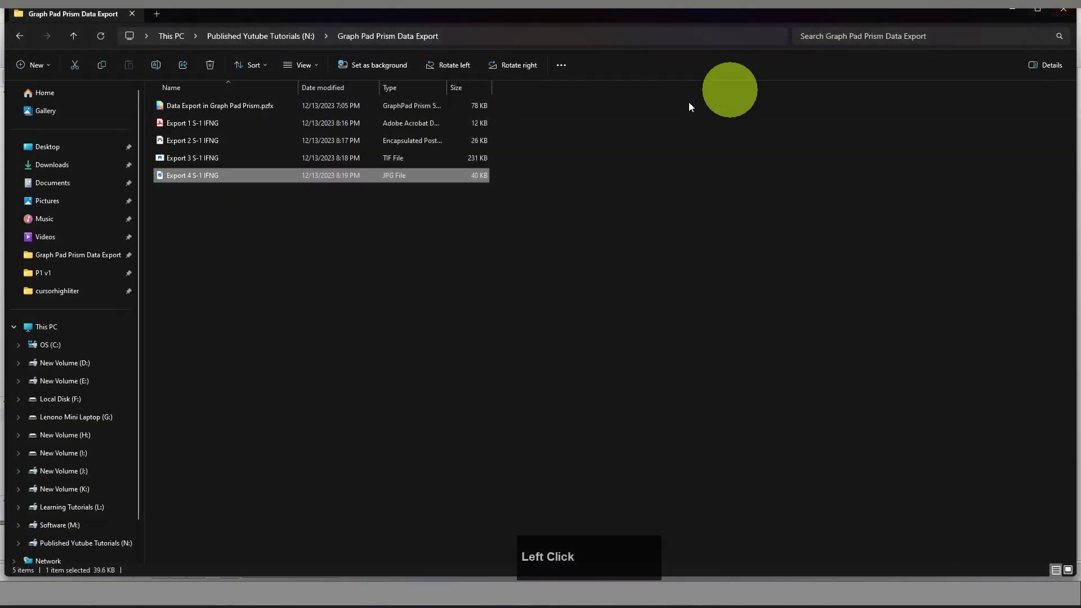
pyautogui.click(989, 23)
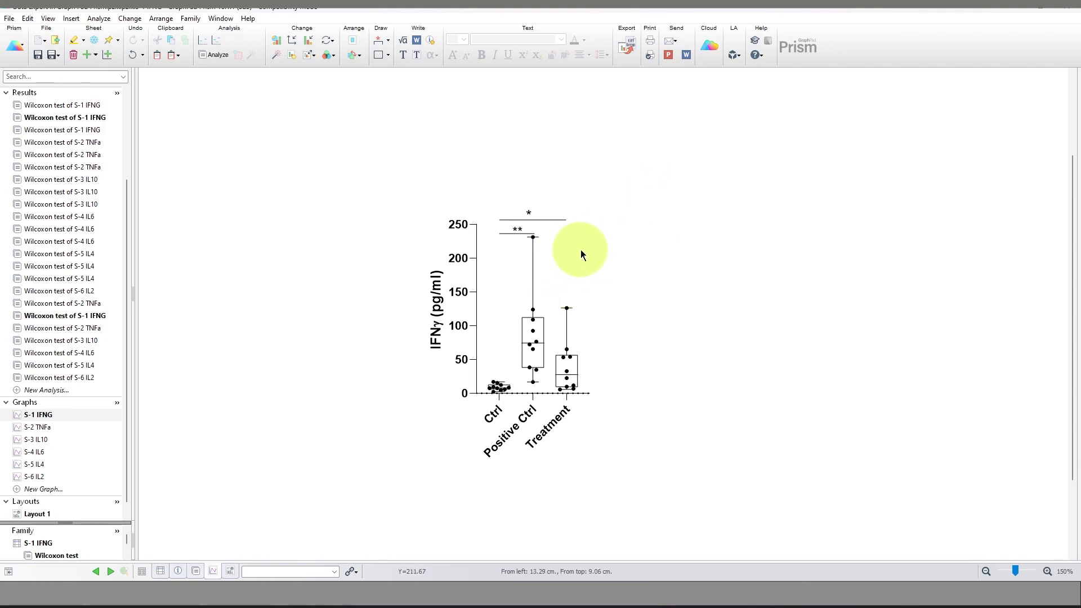
# Step: Send the IFNγ graph to a new PowerPoint slide and select the pasted picture
pyautogui.click(671, 52)
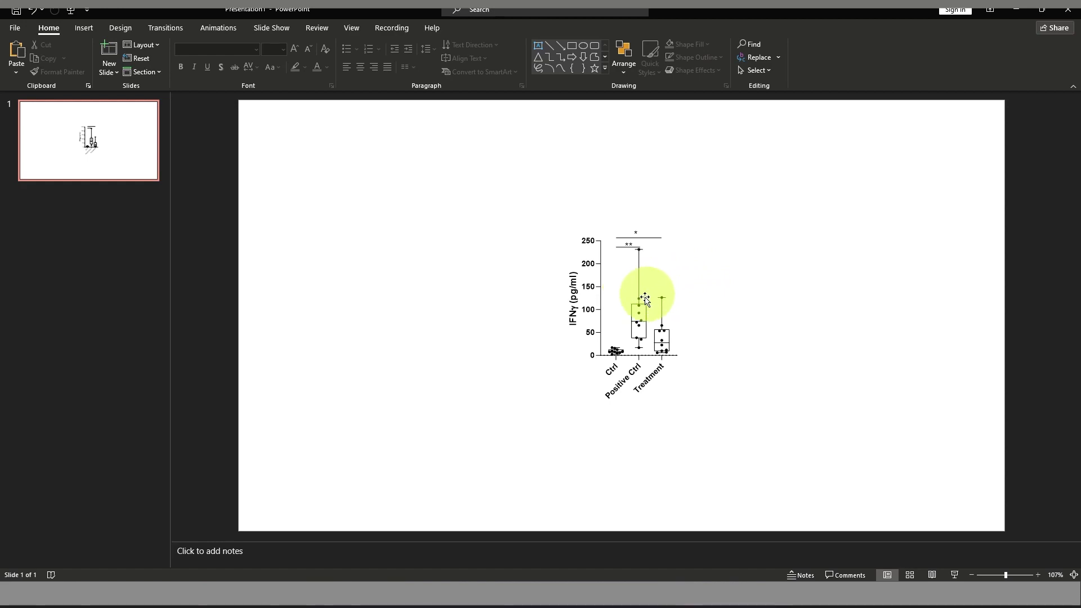
pyautogui.click(661, 277)
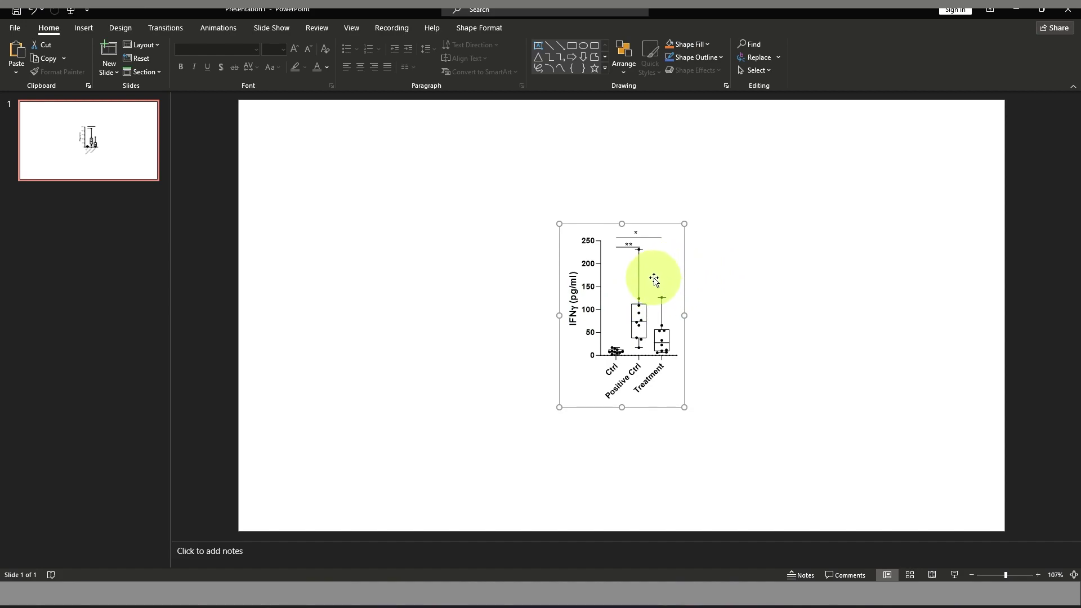
pyautogui.click(665, 589)
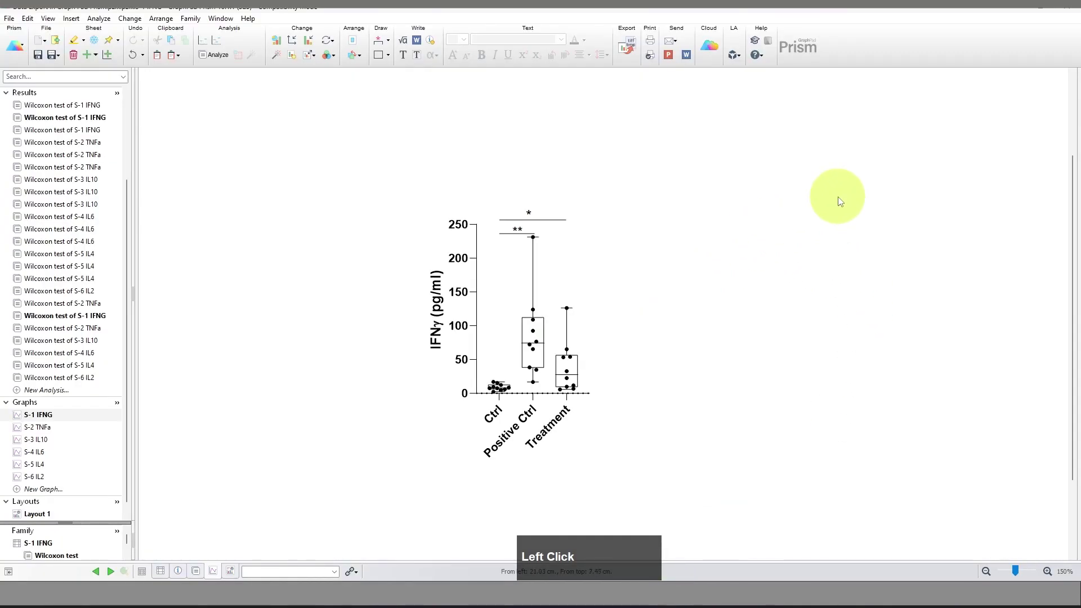
pyautogui.click(1015, 8)
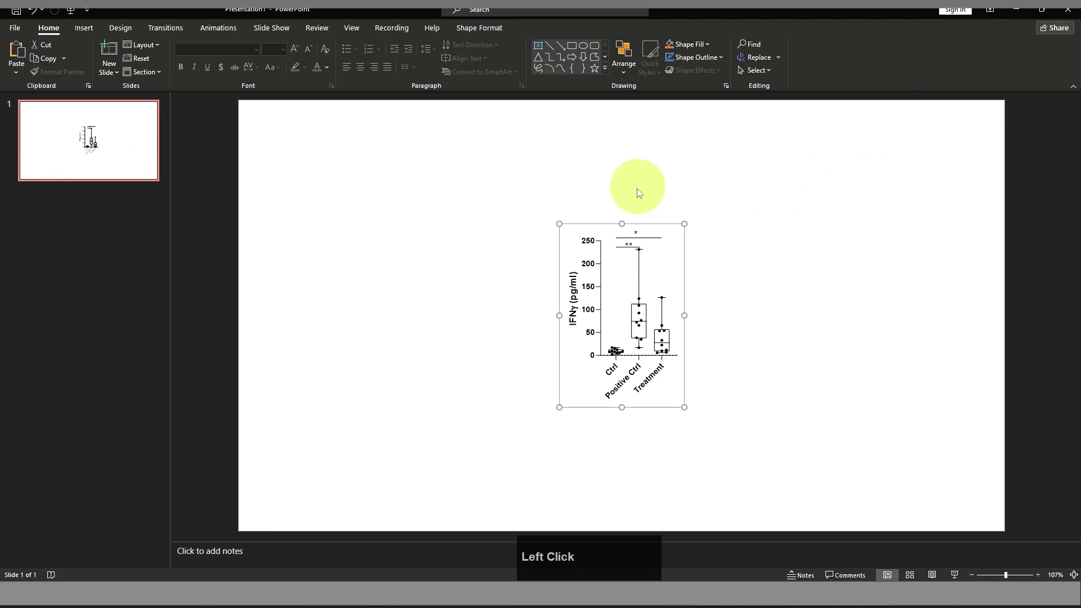
pyautogui.click(735, 284)
pyautogui.click(650, 285)
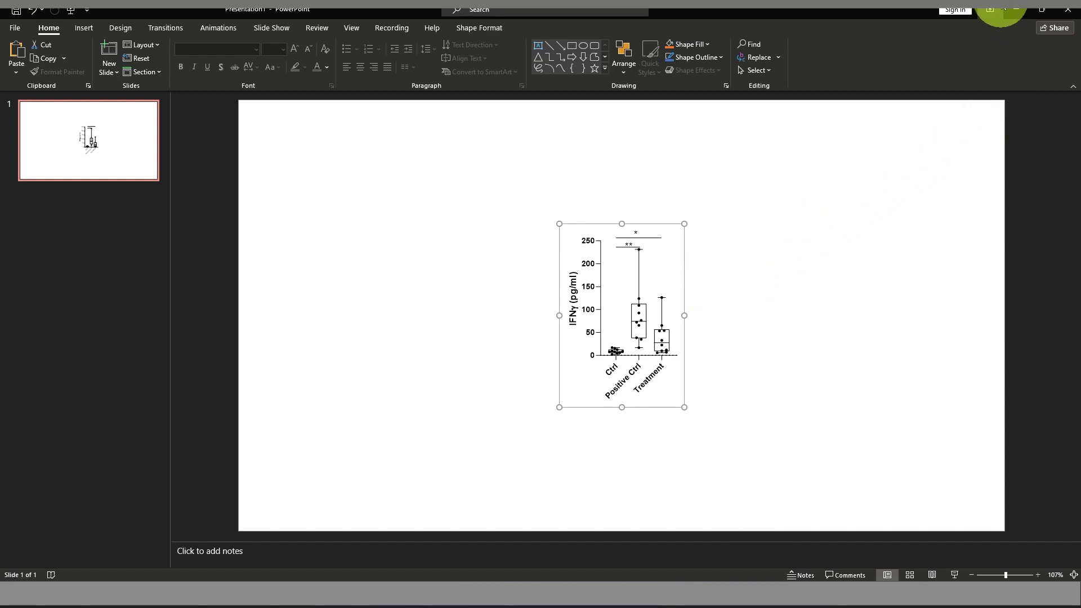
# Step: Send the graph to a new Word document in light mode, select it, then minimize Word
pyautogui.click(1017, 9)
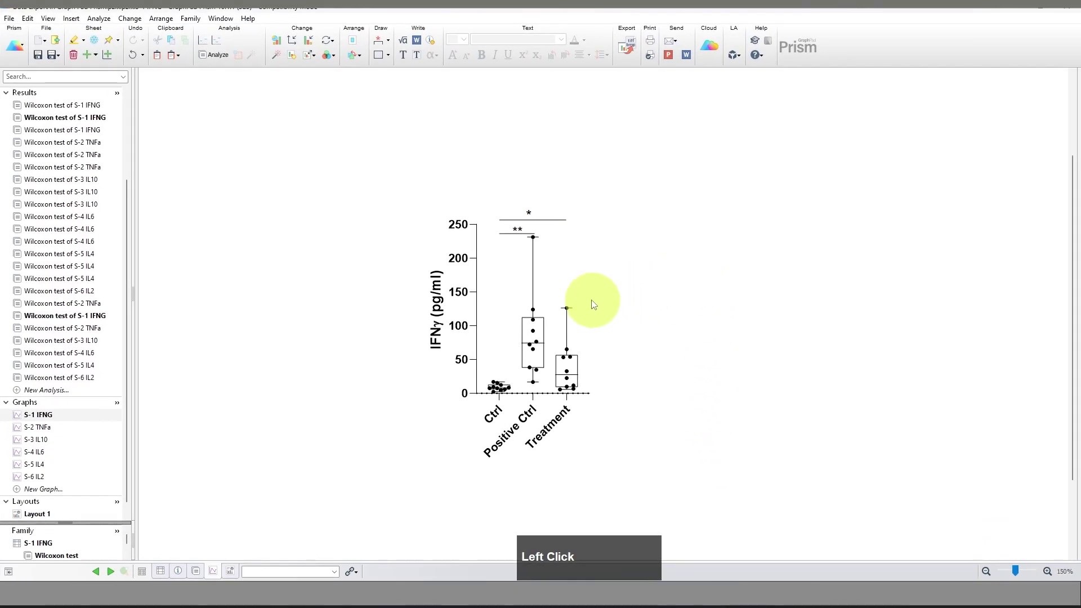
pyautogui.click(688, 54)
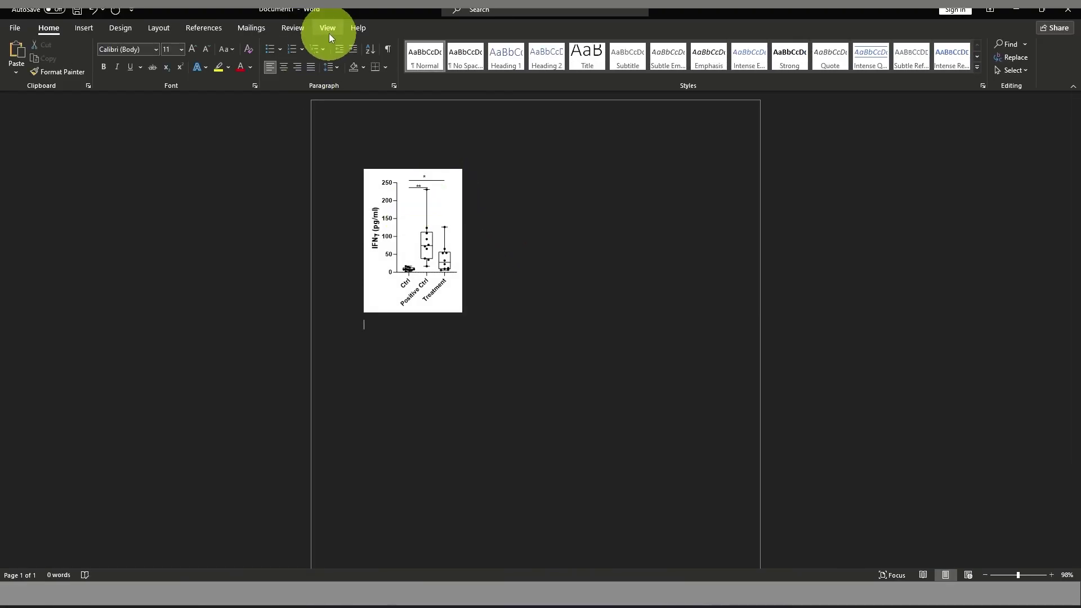
pyautogui.click(331, 30)
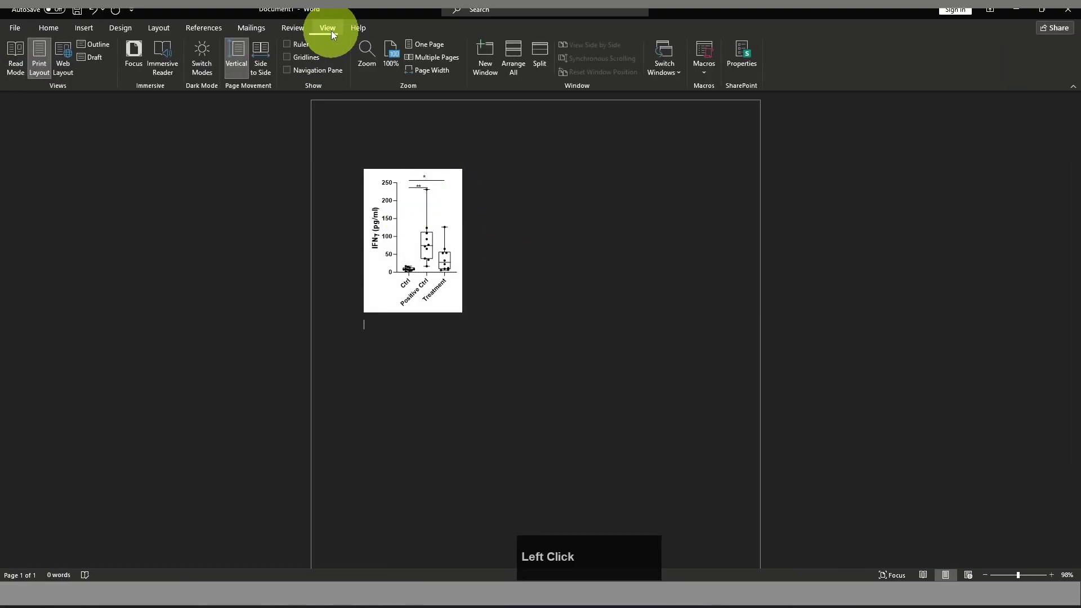
pyautogui.click(204, 51)
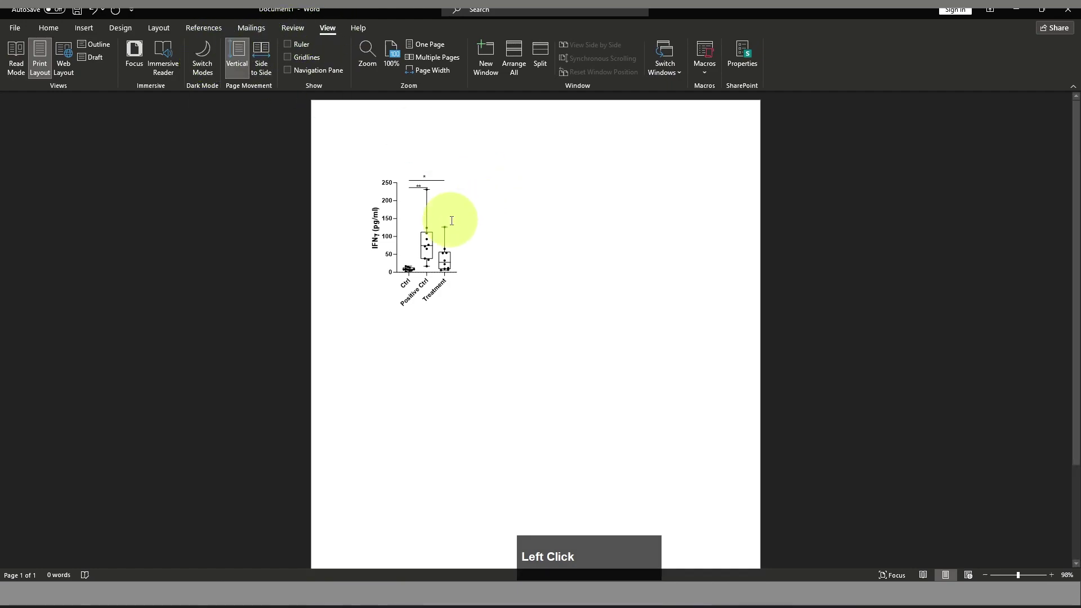
pyautogui.click(441, 229)
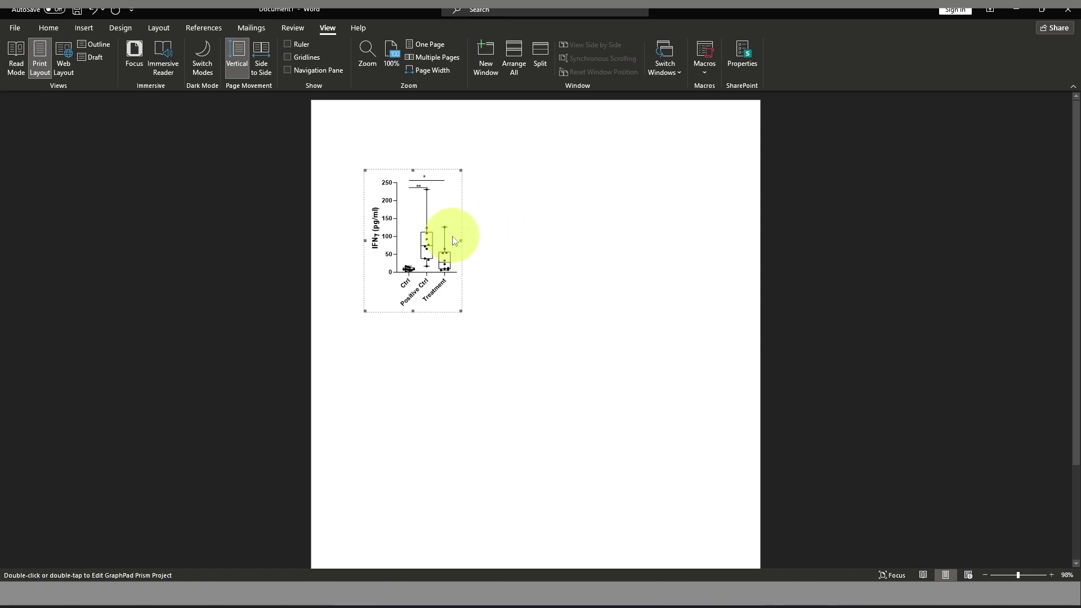
pyautogui.click(1017, 10)
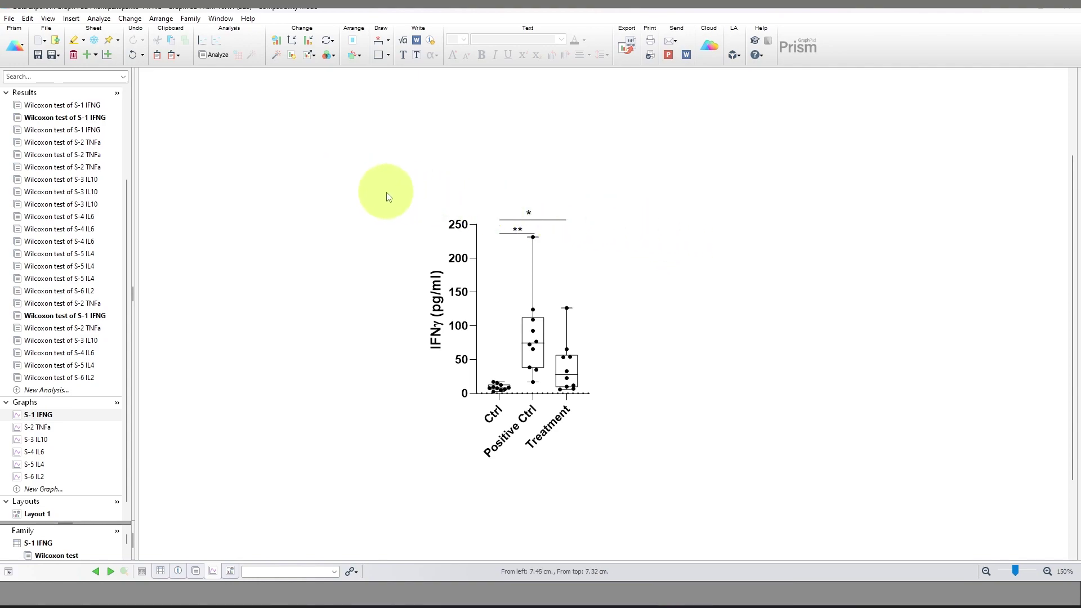
# Step: Copy the IFNγ graph with Edit > Copy and bring up the blank PowerPoint presentation
pyautogui.click(596, 284)
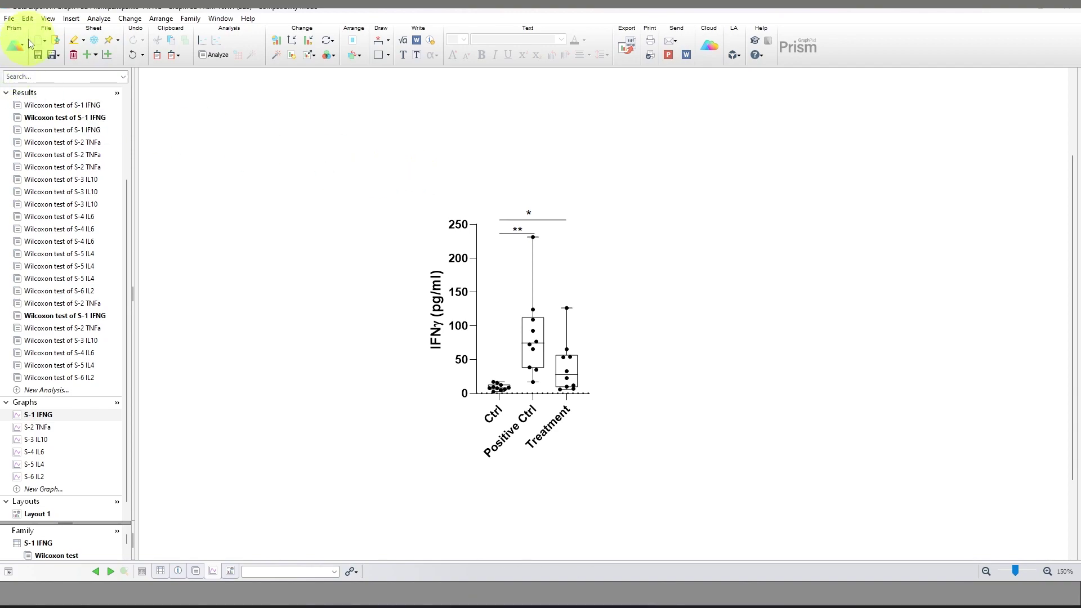
pyautogui.click(27, 19)
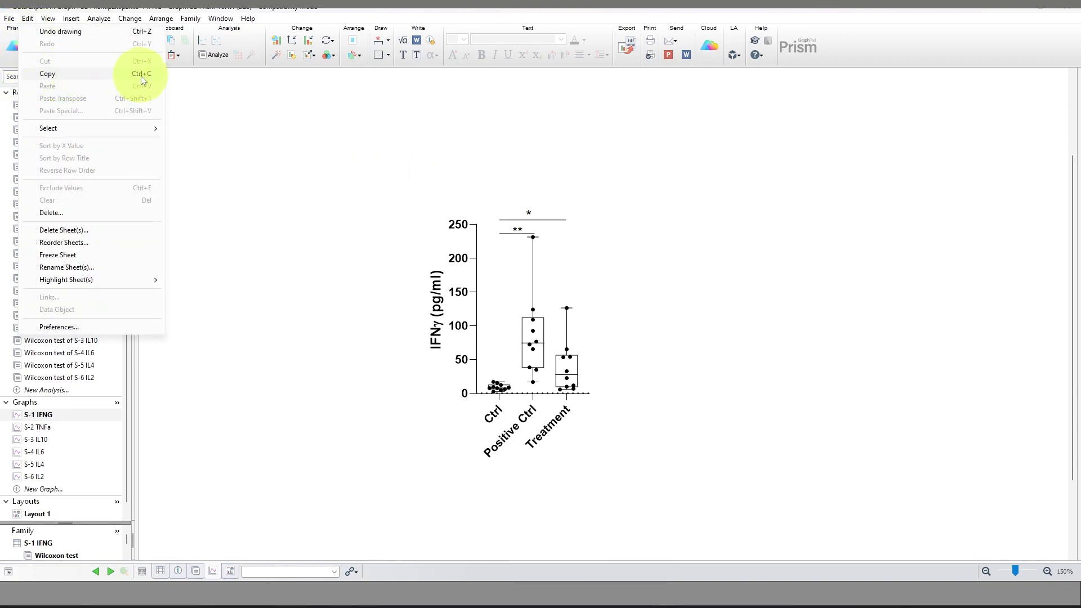
pyautogui.click(617, 292)
pyautogui.moveTo(693, 603)
pyautogui.click(686, 541)
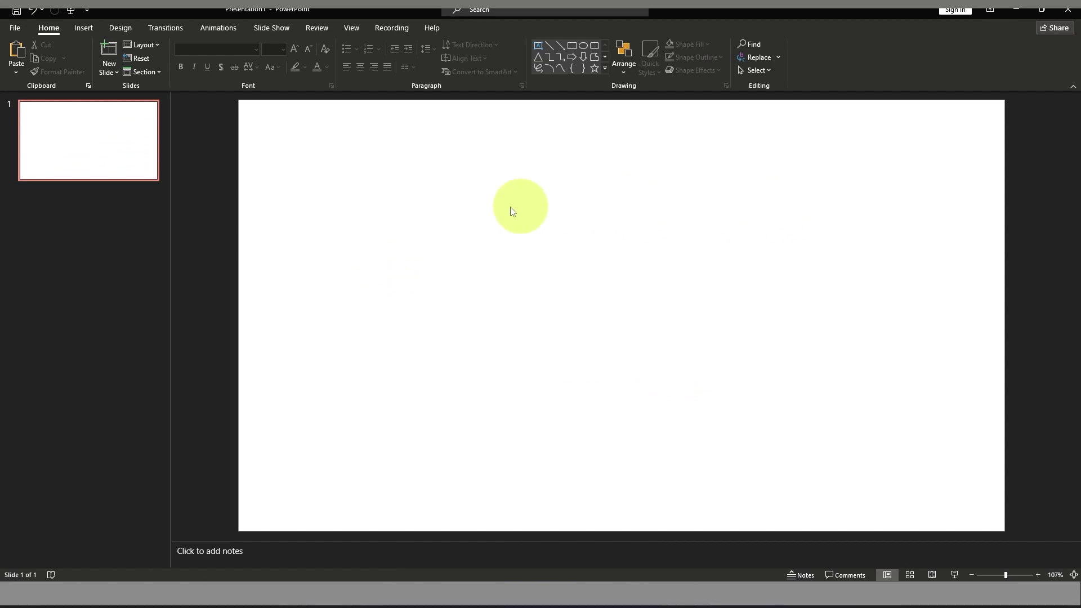
# Step: Paste the IFNγ box plot onto the first slide as a GraphPad Prism Project Object
pyautogui.click(71, 116)
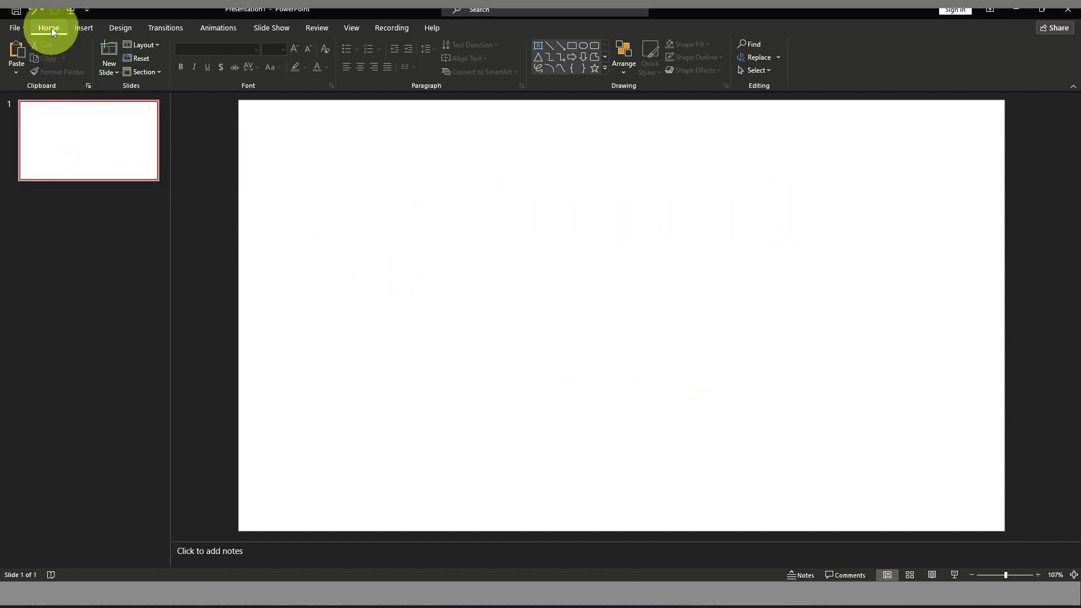
pyautogui.click(51, 29)
pyautogui.click(18, 76)
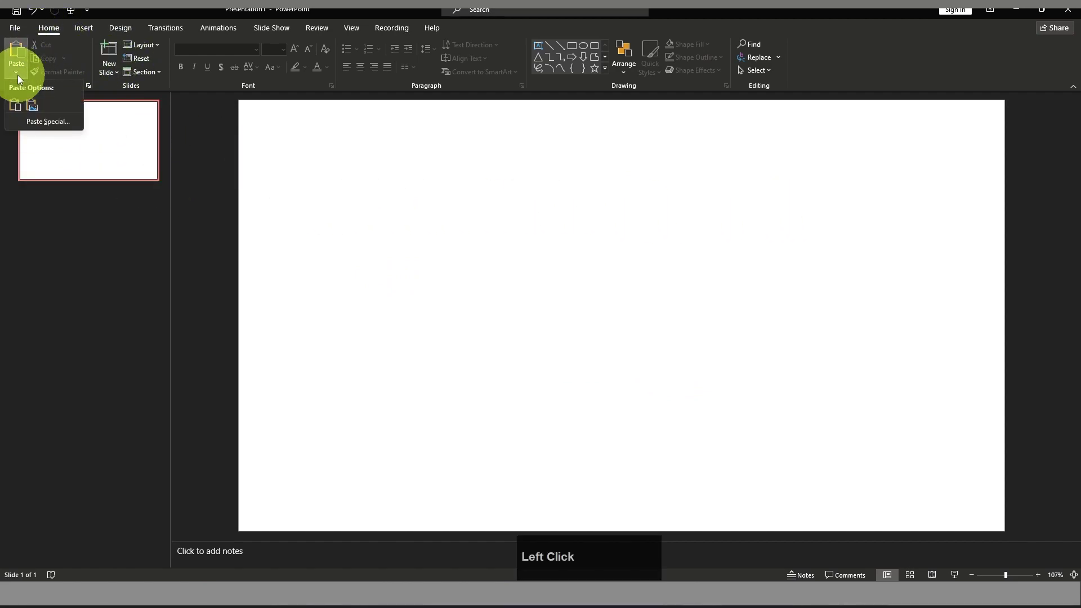
pyautogui.click(47, 122)
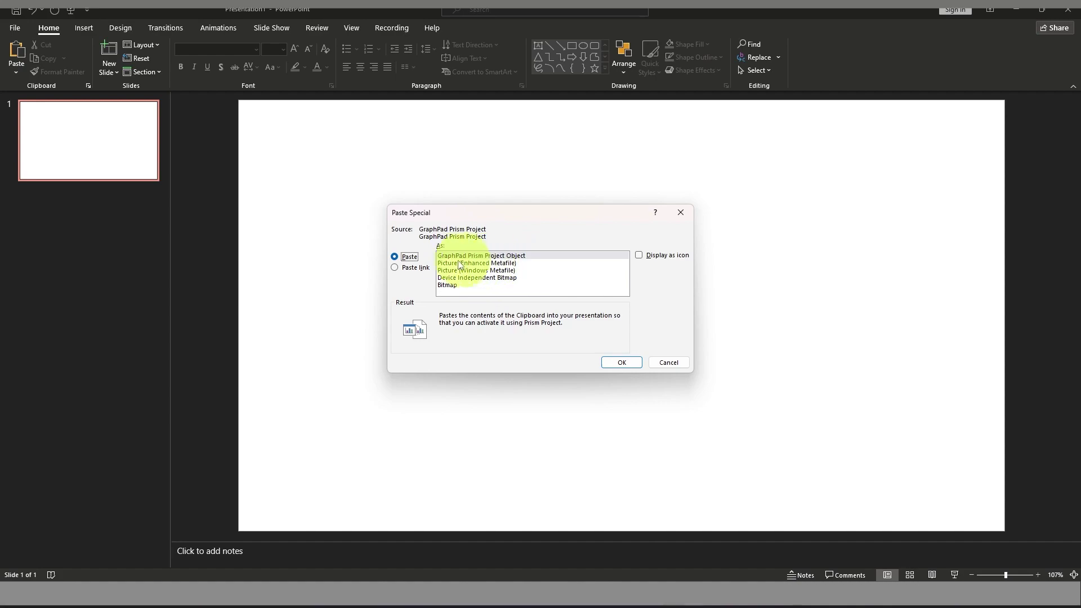
pyautogui.click(507, 256)
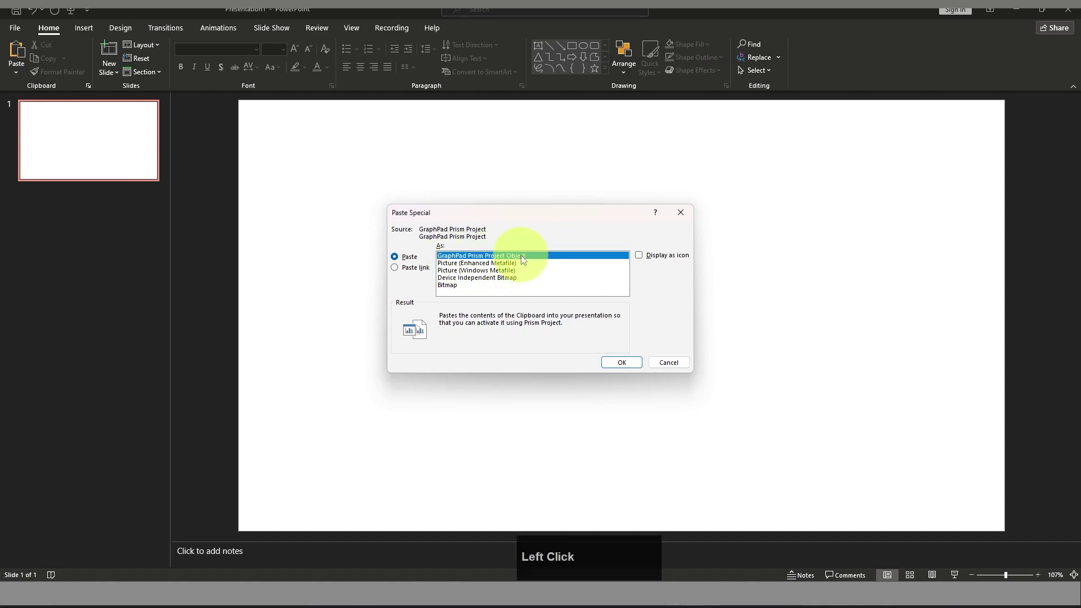
pyautogui.click(621, 362)
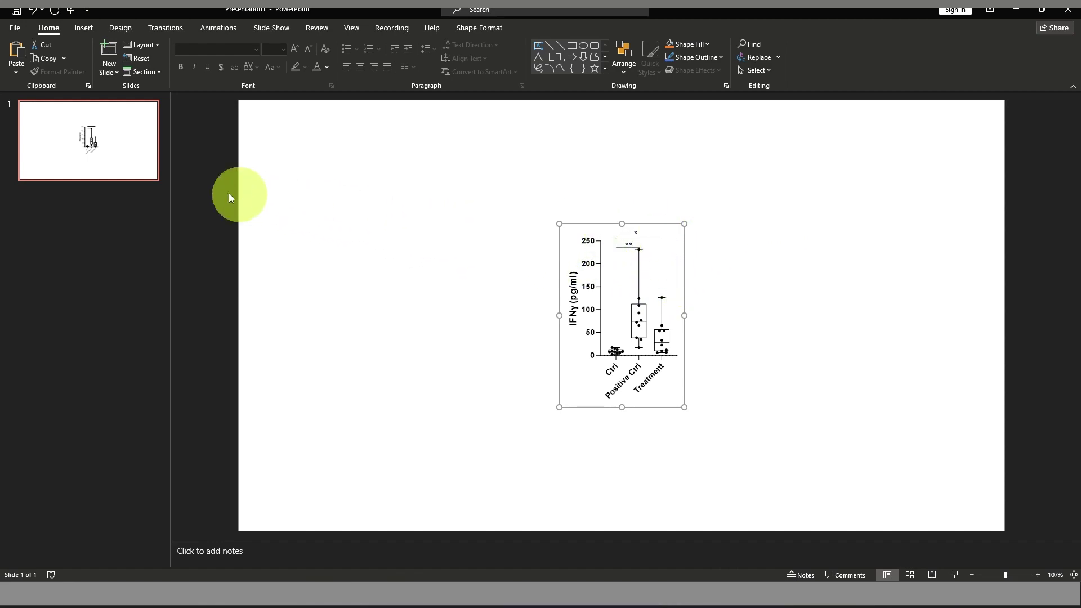
# Step: Reopen Paste Special, dismiss it without pasting, and minimize PowerPoint back to Prism
pyautogui.click(19, 79)
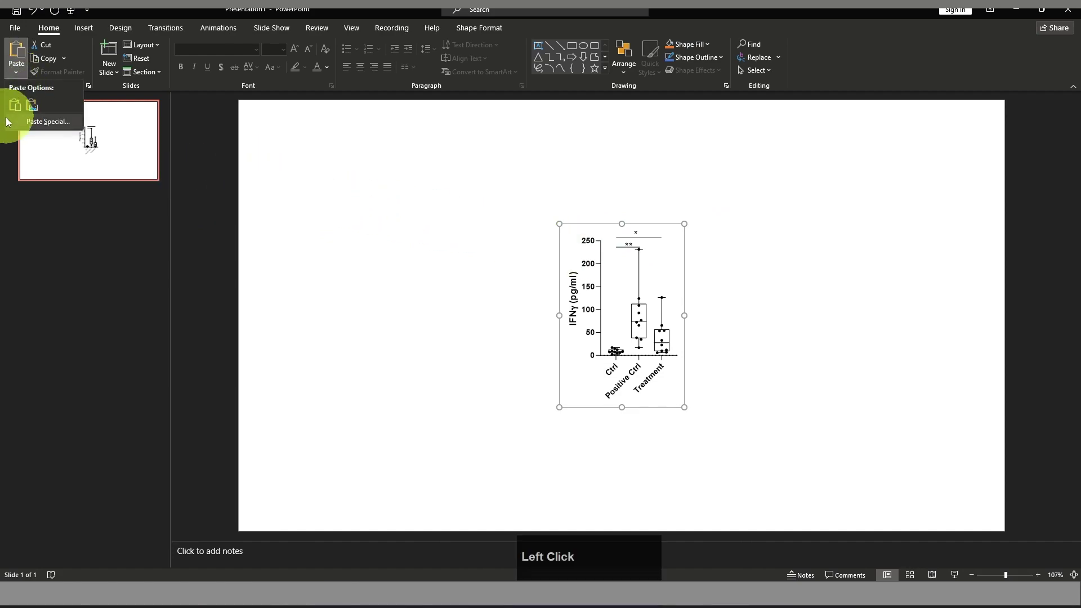
pyautogui.click(37, 126)
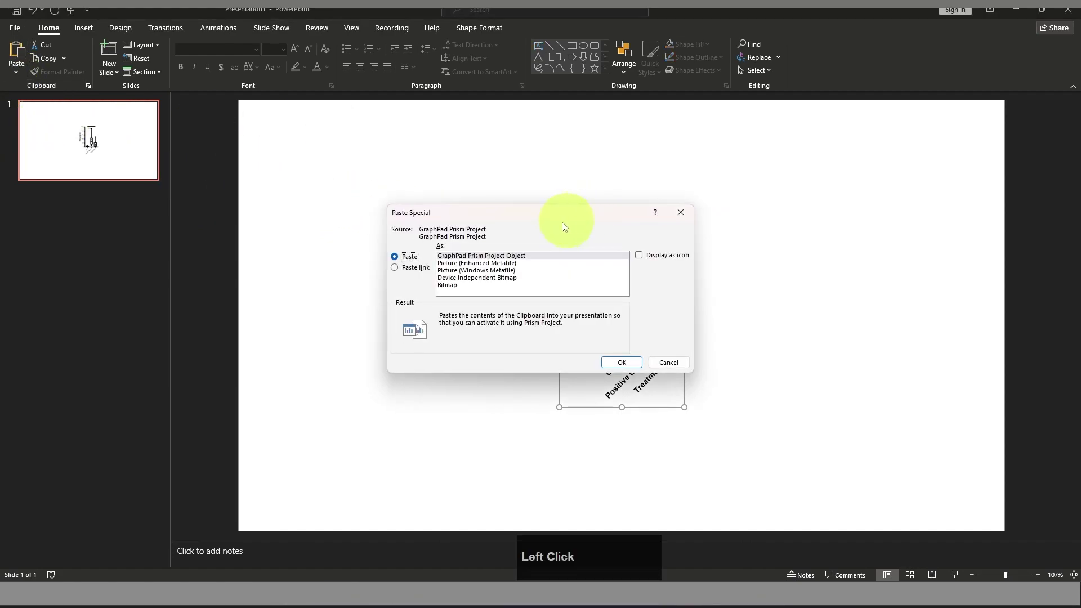
pyautogui.click(680, 217)
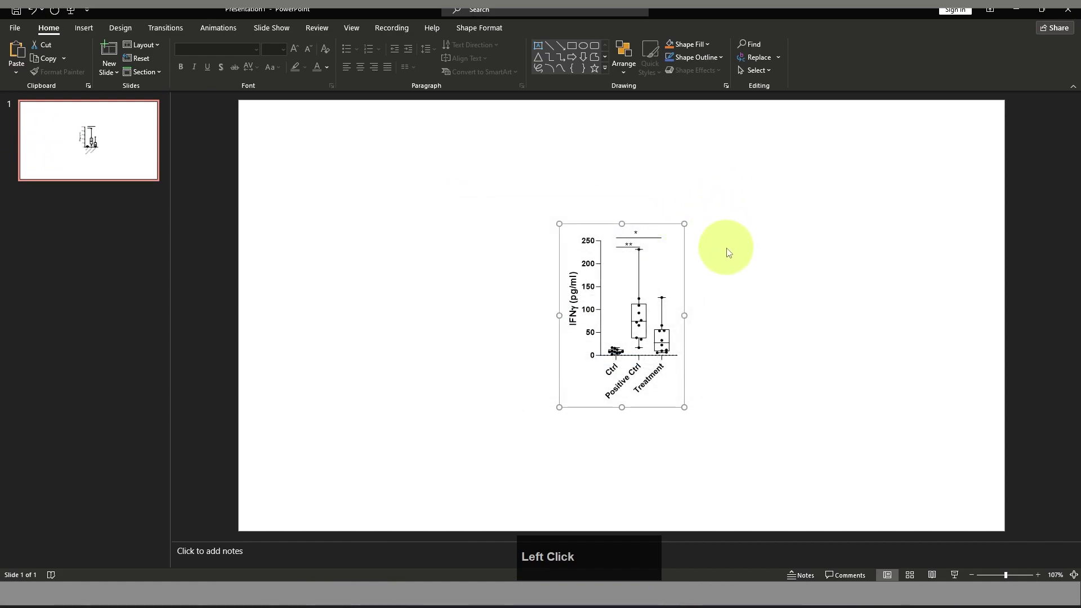
pyautogui.click(1017, 10)
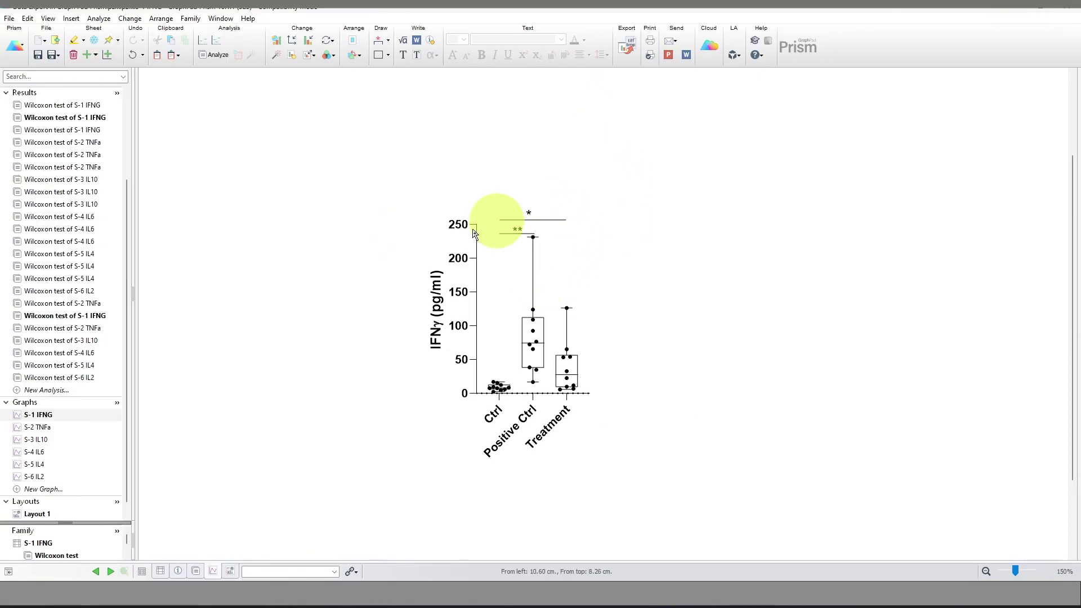
# Step: Review Prism's export formats without exporting, then cancel closing the unsaved PowerPoint presentation
pyautogui.click(625, 43)
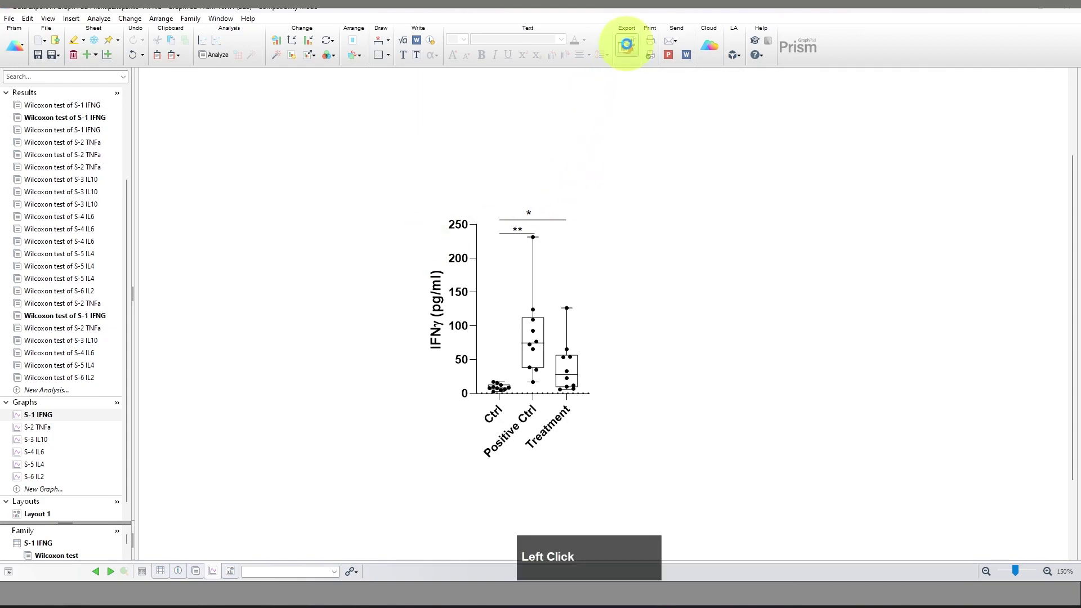
pyautogui.click(589, 158)
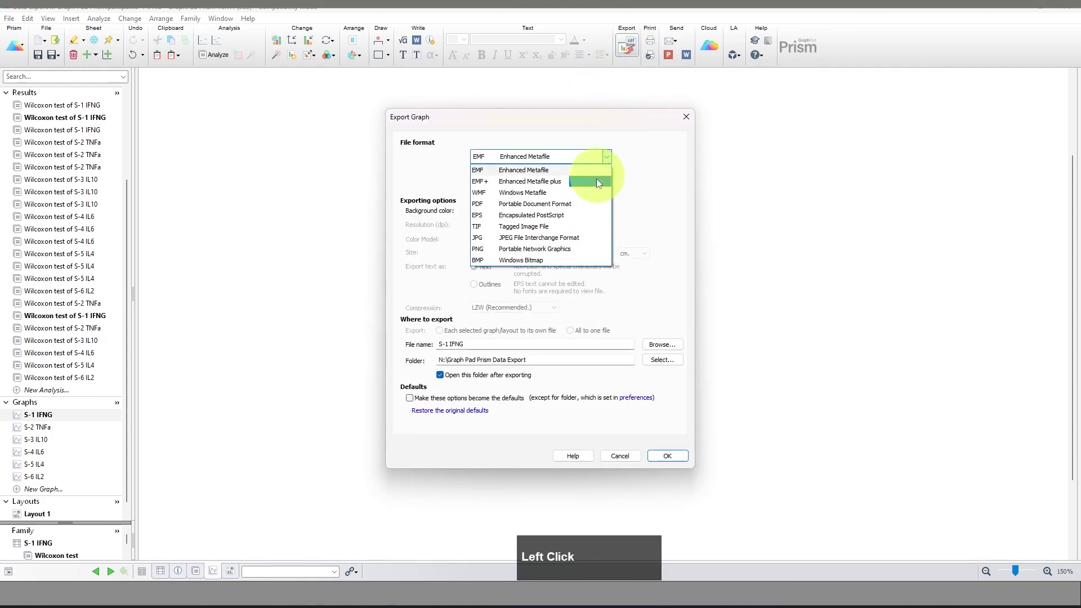
pyautogui.click(692, 120)
pyautogui.click(684, 118)
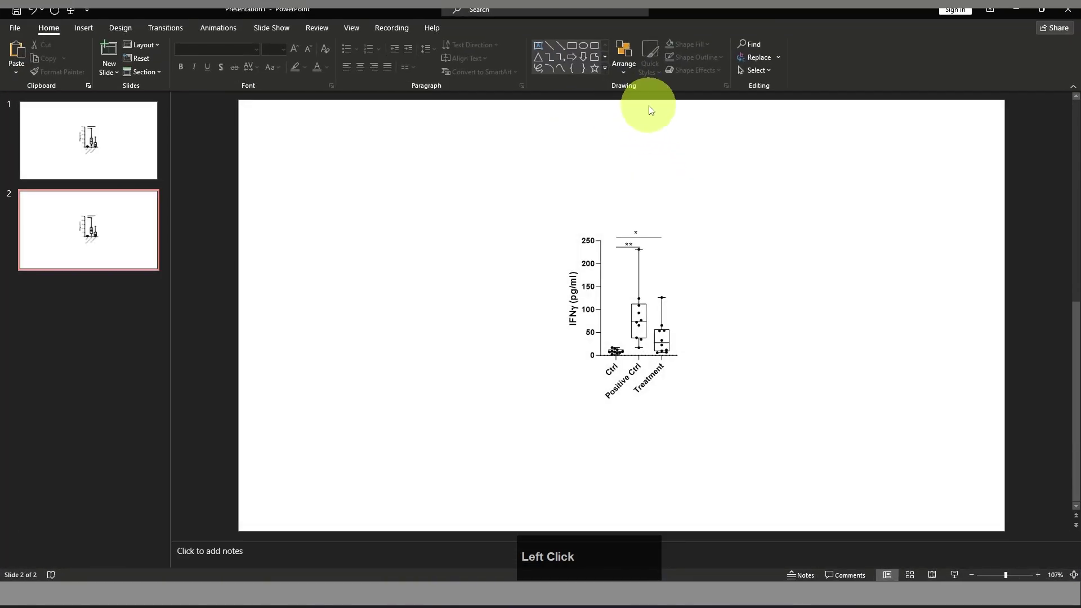
pyautogui.click(1058, 9)
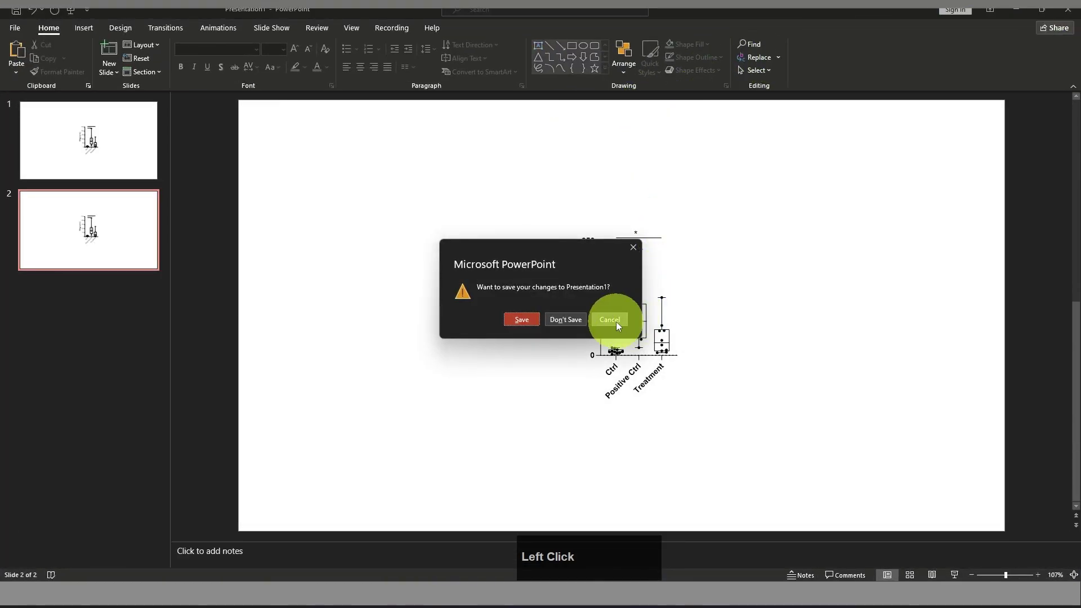
pyautogui.click(616, 321)
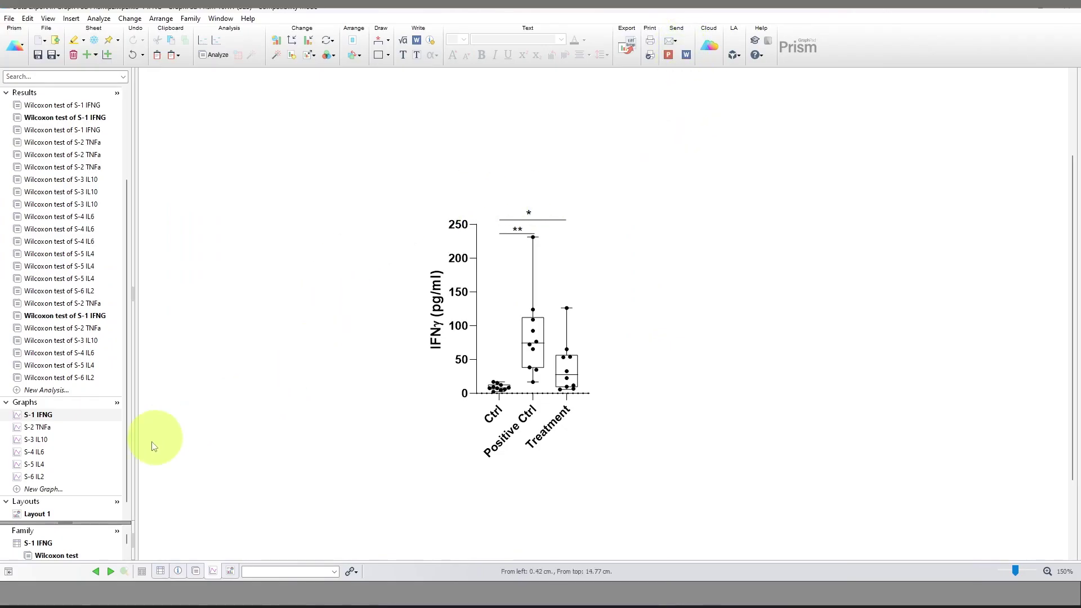
# Step: Open Layout 1 with the six cytokine box plots and clear the graph selection
pyautogui.click(44, 510)
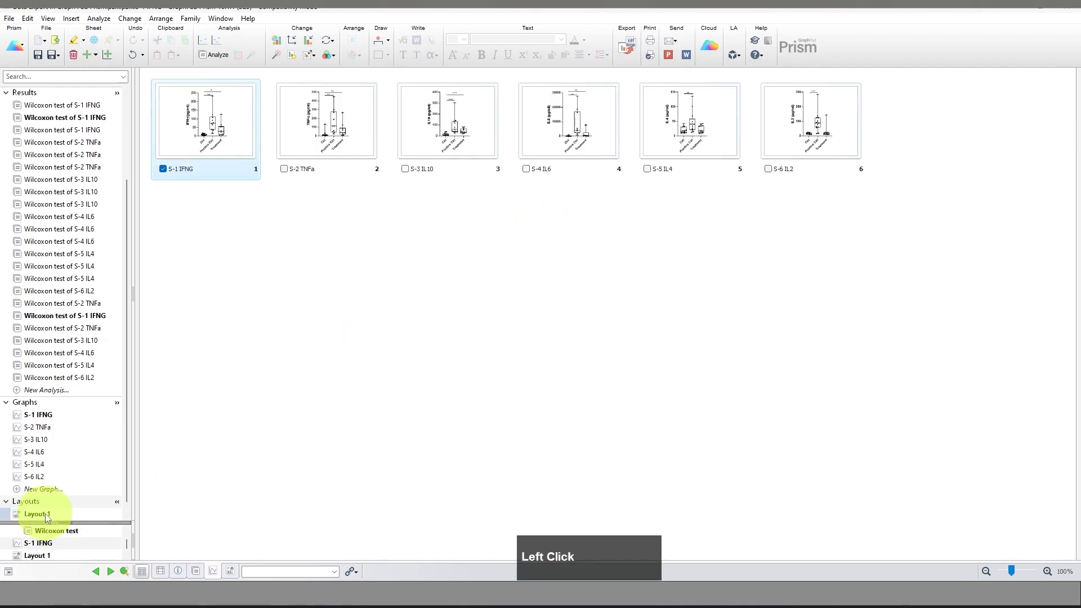
pyautogui.doubleClick(630, 385)
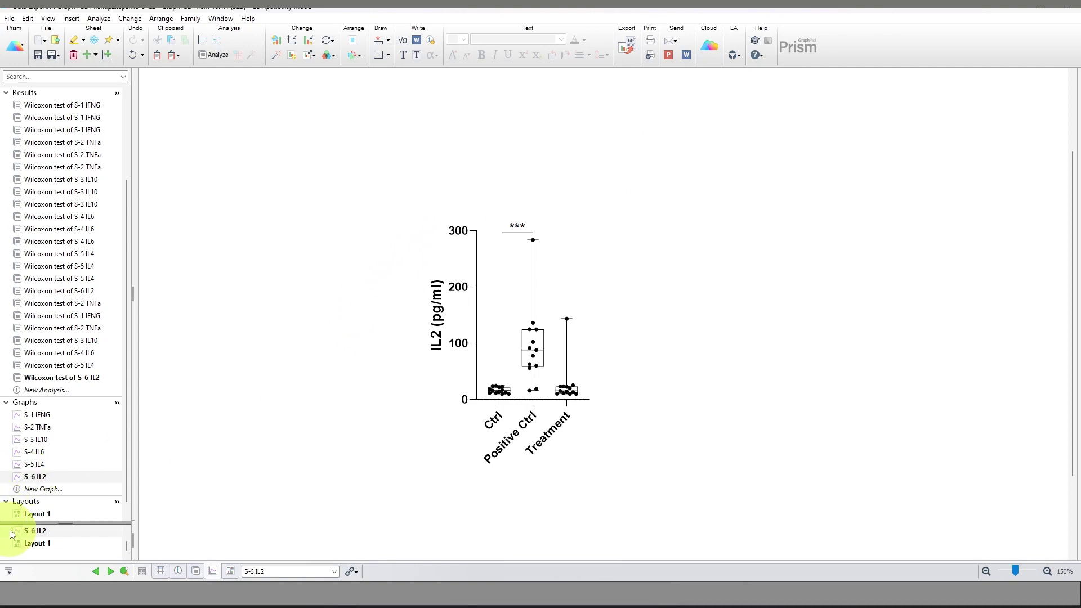
pyautogui.click(36, 517)
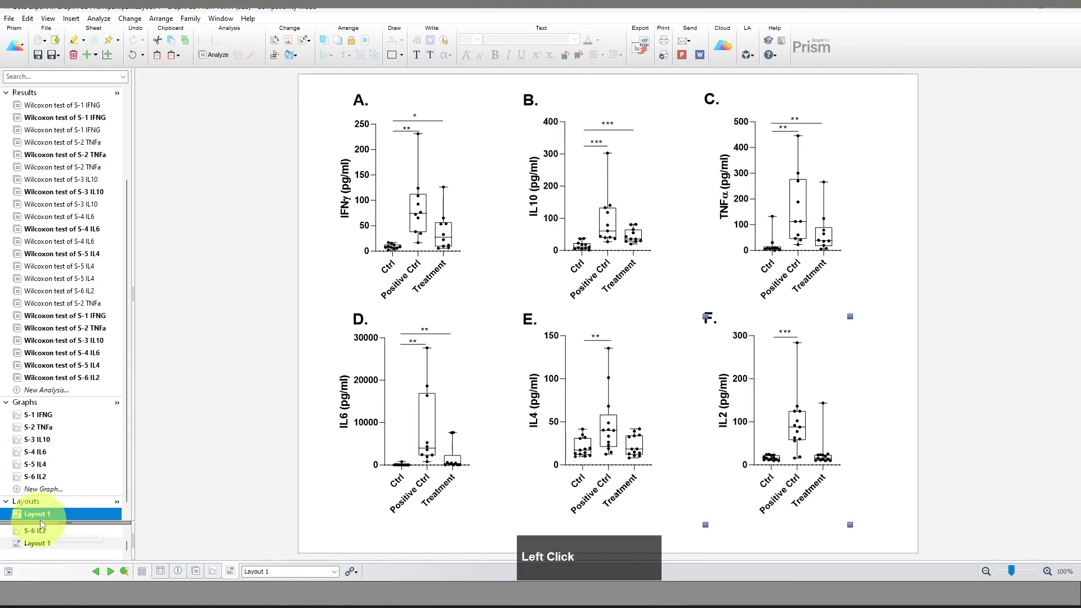
pyautogui.click(732, 282)
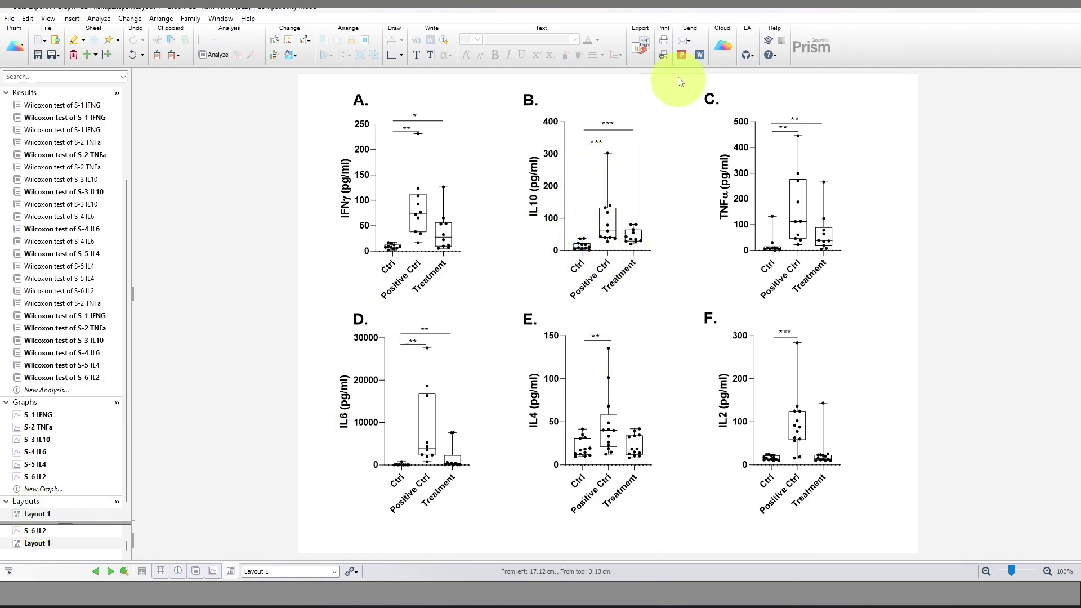
# Step: Export Layout 1 as a PDF into the Graph Pad Prism Data Export folder
pyautogui.click(641, 47)
pyautogui.click(538, 157)
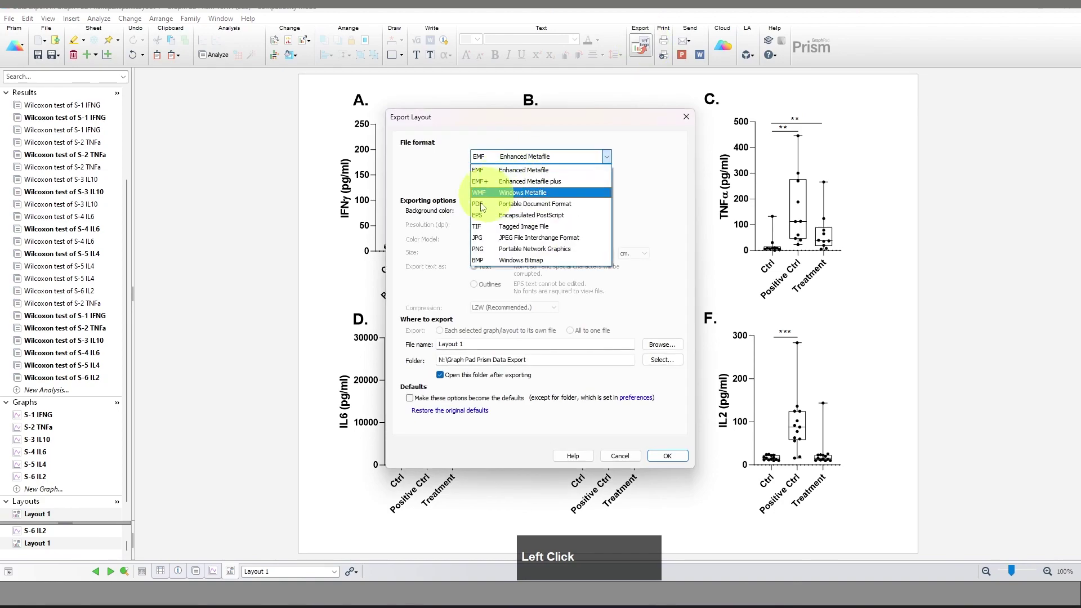
pyautogui.click(514, 209)
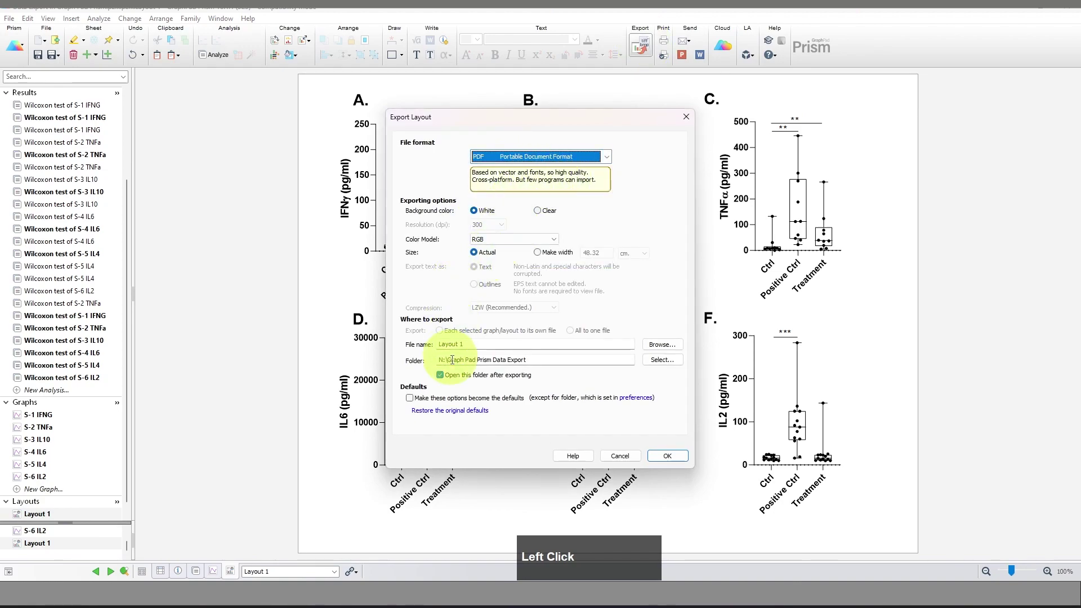
pyautogui.click(667, 457)
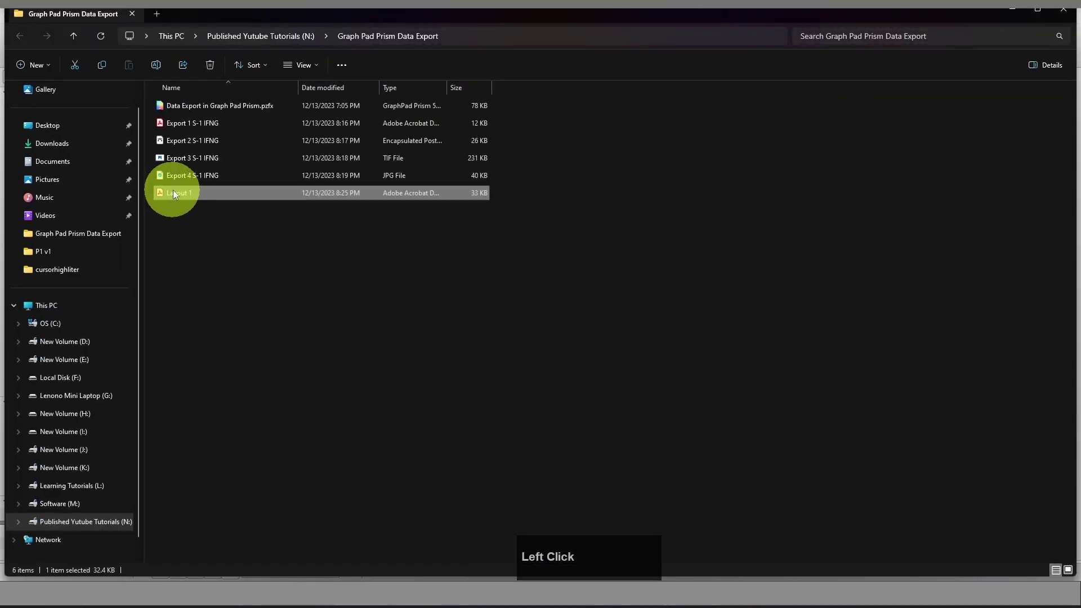
# Step: Open the exported 'Layout 1' PDF to check it, then close the viewer and folder
pyautogui.doubleClick(174, 192)
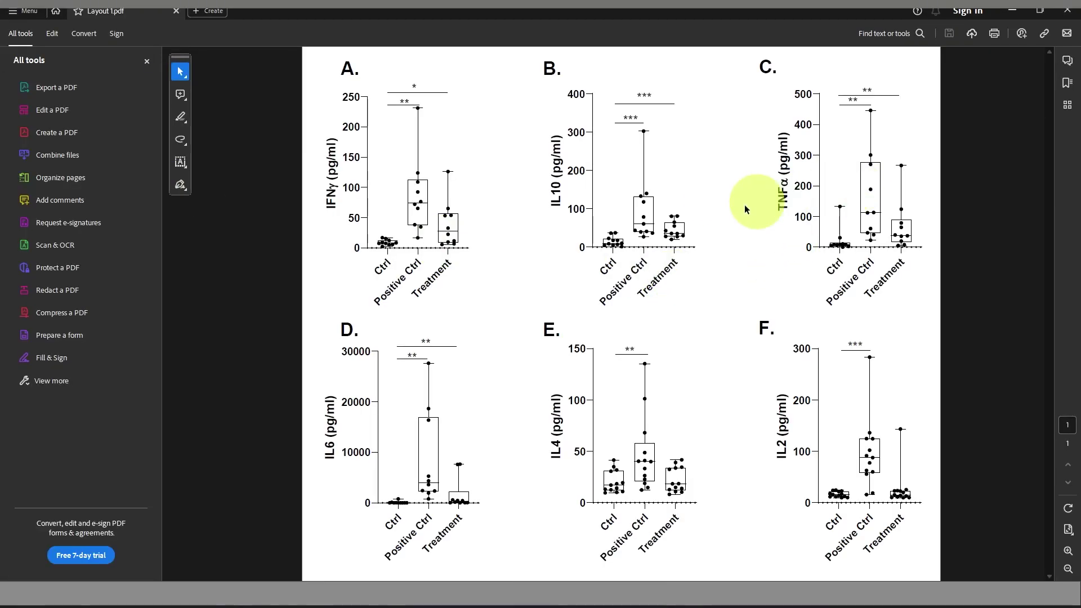
pyautogui.scroll(-1, 721, 234)
pyautogui.click(1012, 10)
pyautogui.click(1014, 10)
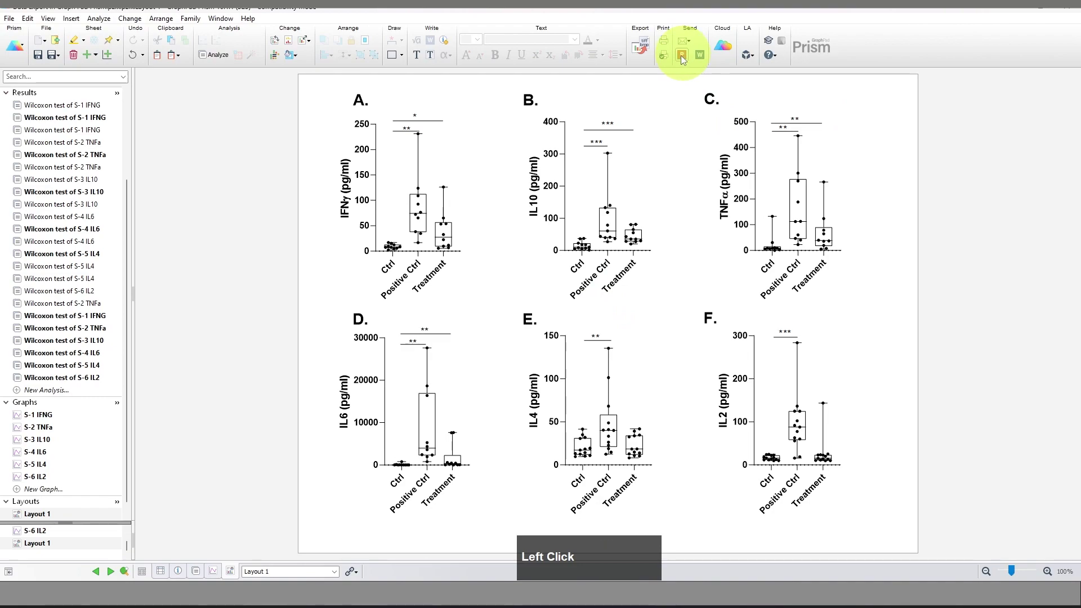
# Step: Send Layout 1 to a new PowerPoint slide, inspect it, and close without saving
pyautogui.click(682, 54)
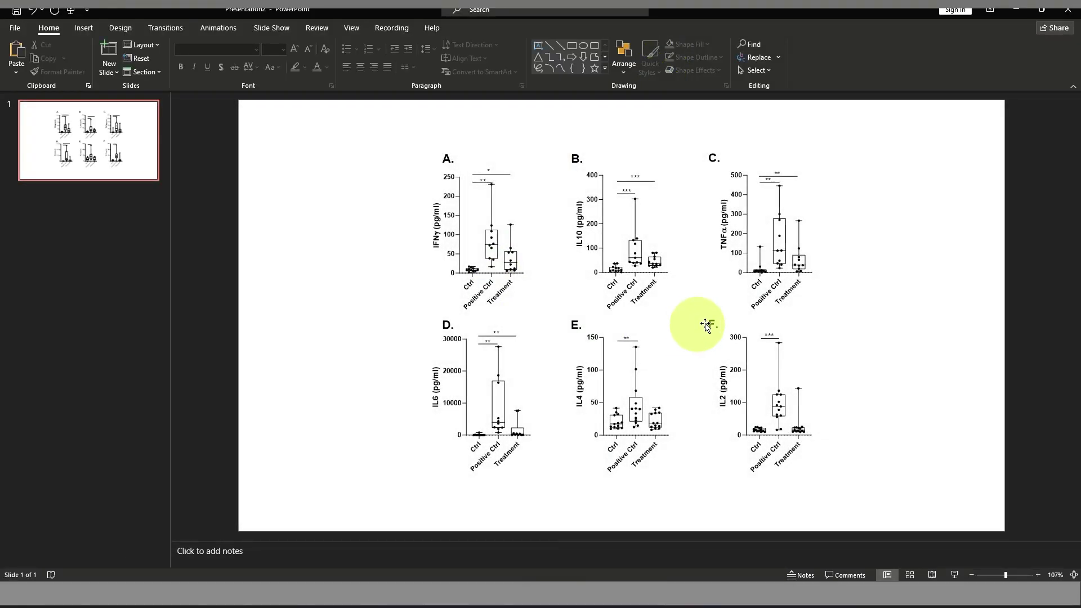
pyautogui.click(742, 259)
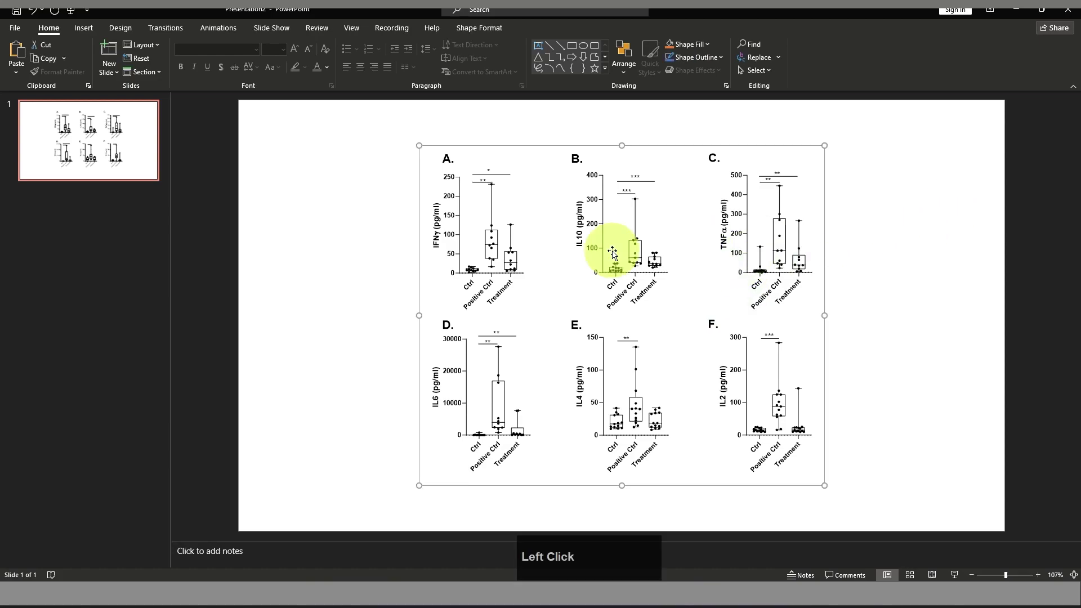
pyautogui.click(1067, 9)
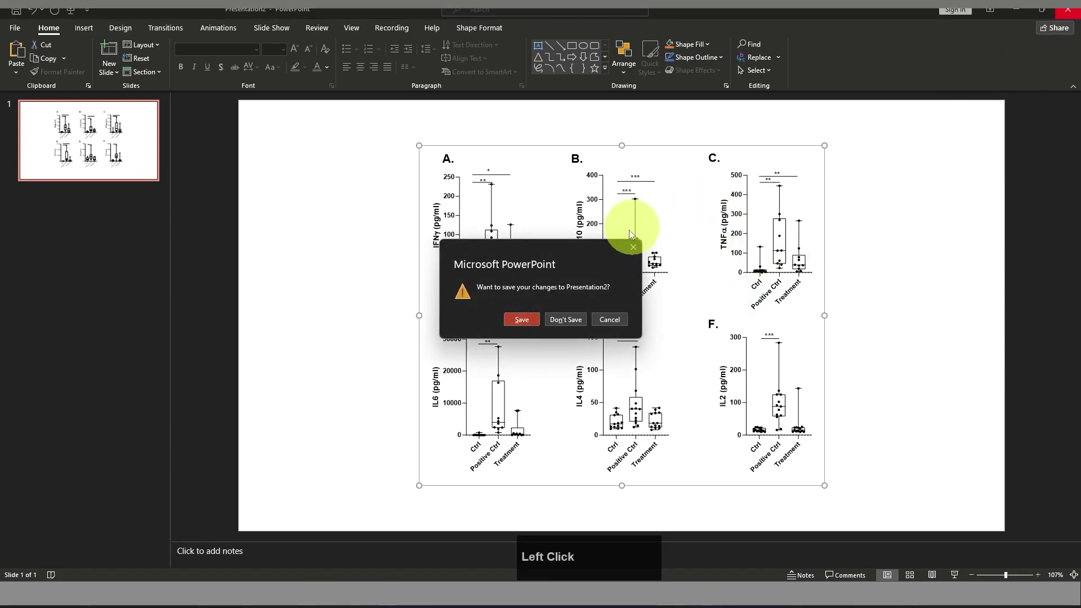
pyautogui.click(573, 320)
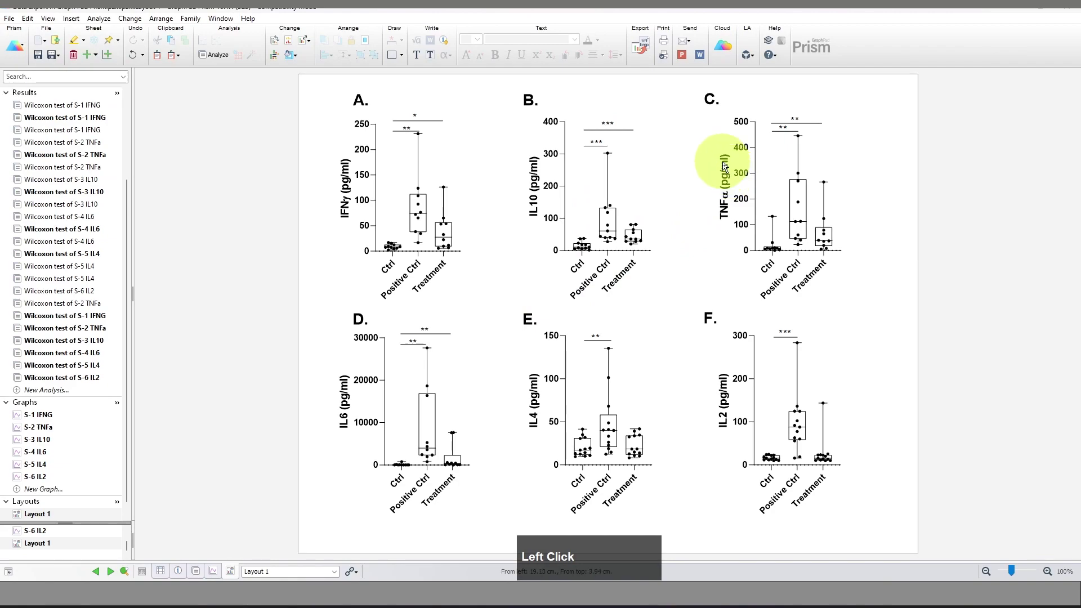